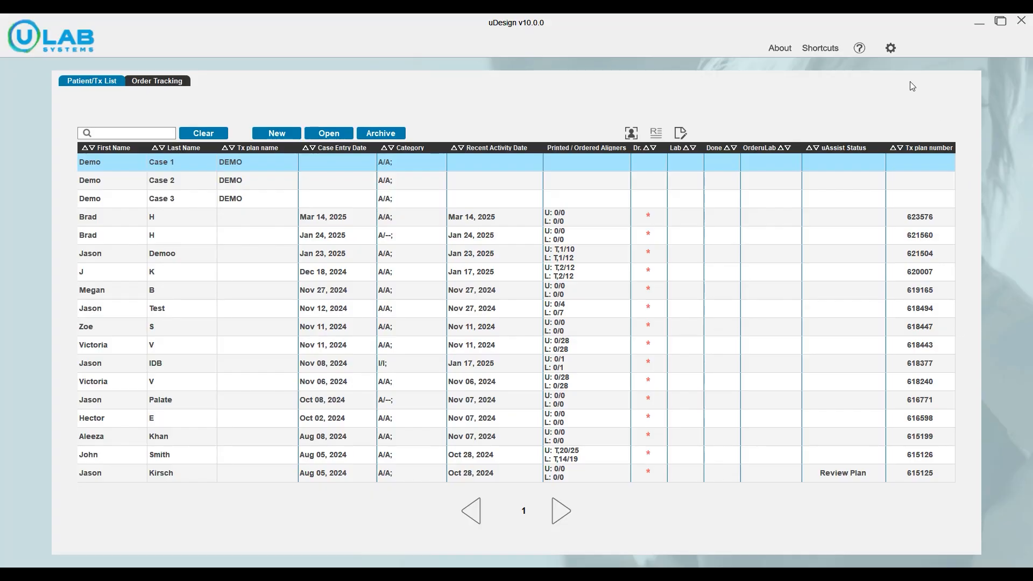
Create a new named demo prescription in the Prescription Configurator of the IDB (Indirect Bonding Bracket) settings.
click(891, 48)
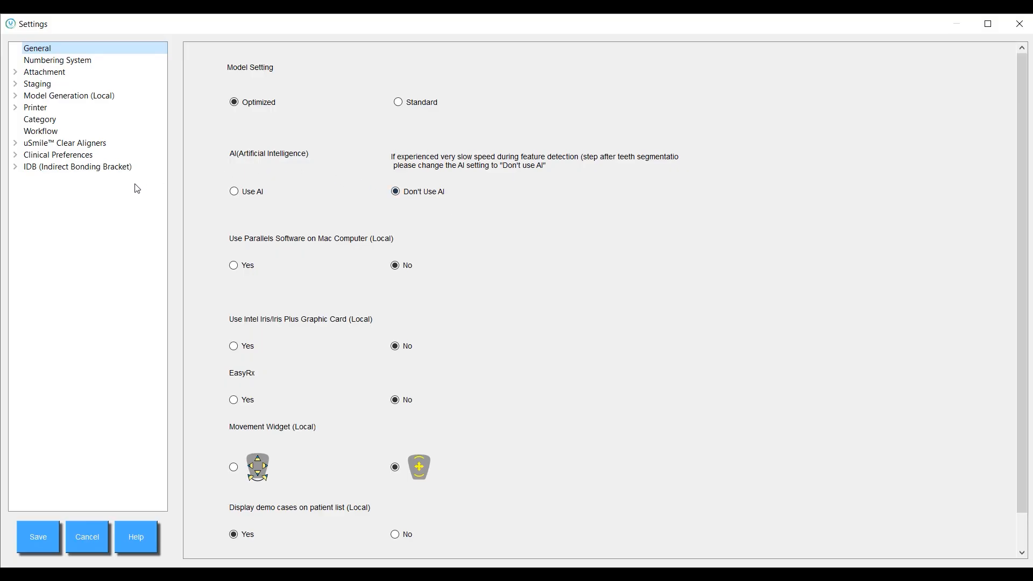
click(15, 167)
click(73, 183)
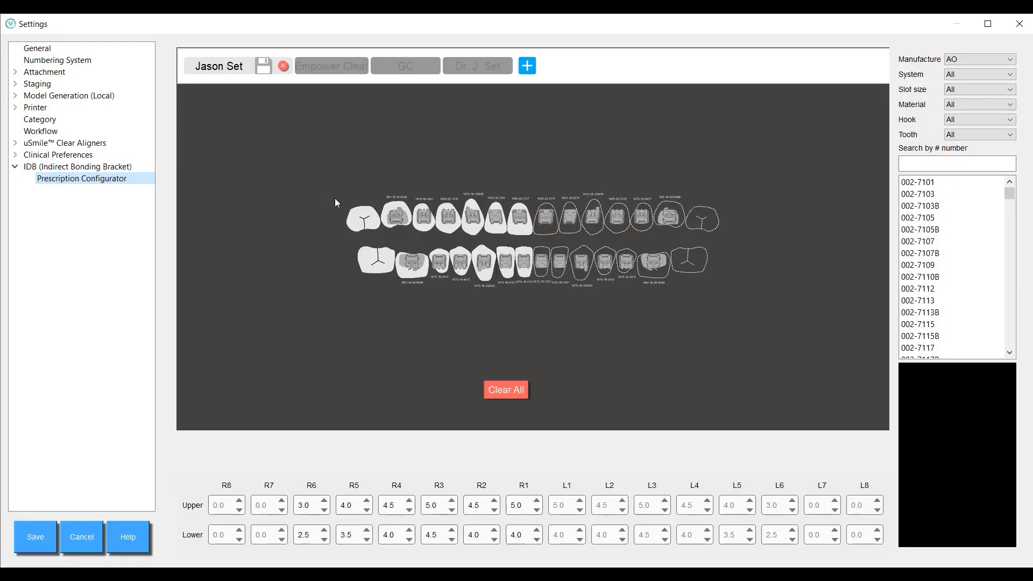
click(526, 67)
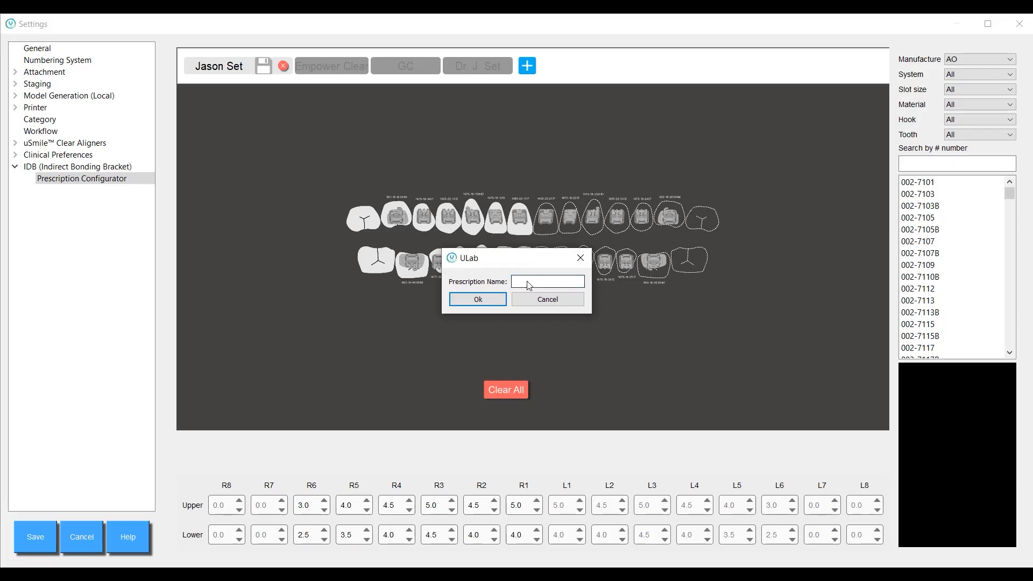
text(Jason Demo)
click(491, 304)
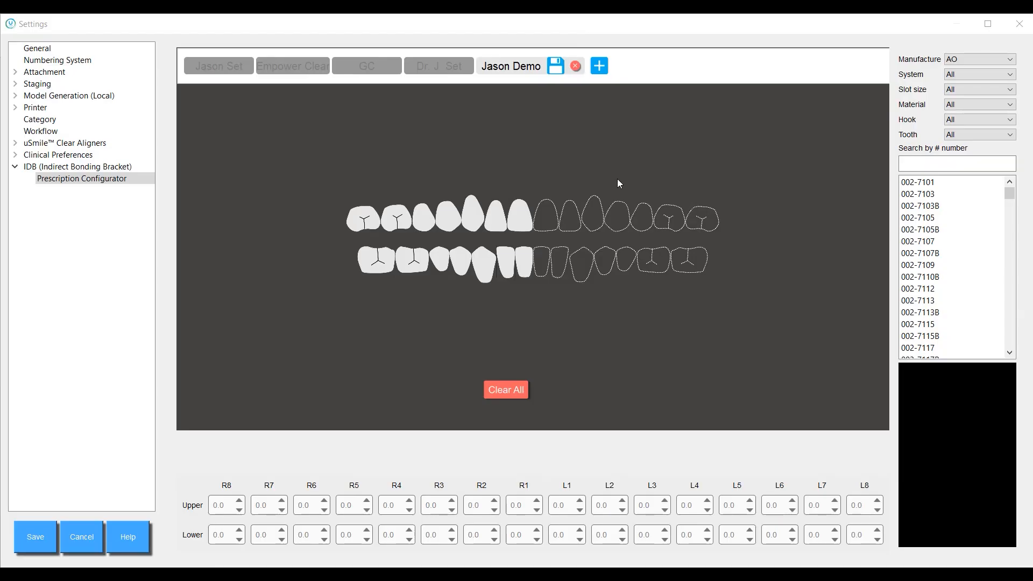
click(971, 57)
click(973, 62)
click(967, 75)
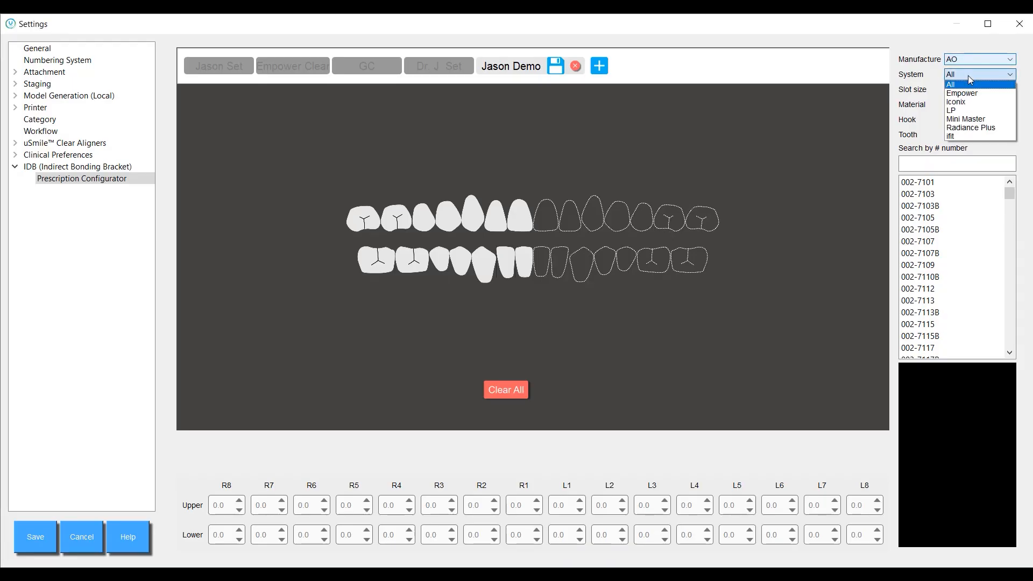
click(967, 76)
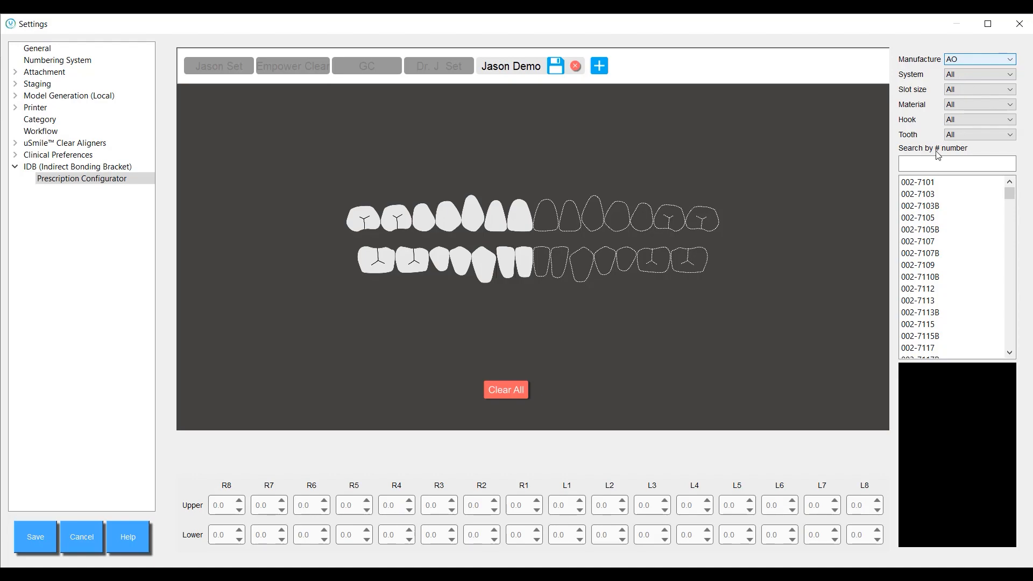
Place bracket 390-1001 on the upper right central incisor and save the prescription.
click(924, 167)
text(390)
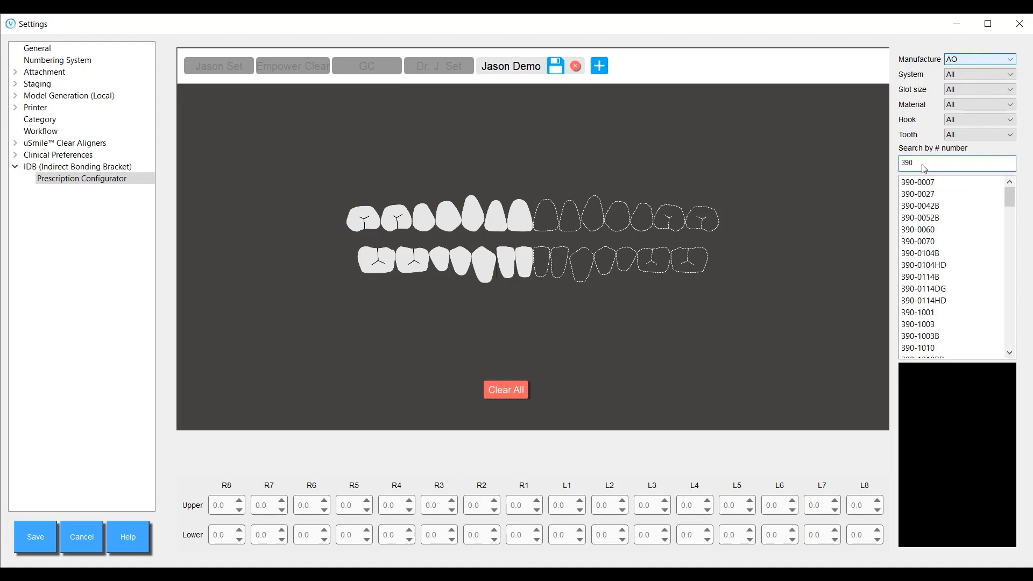
text(-1001)
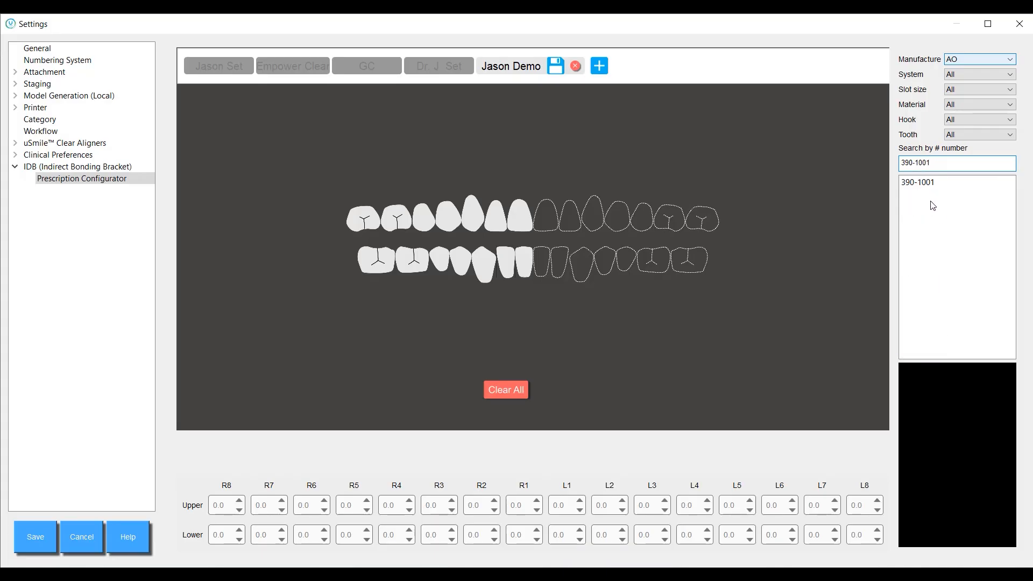
click(926, 183)
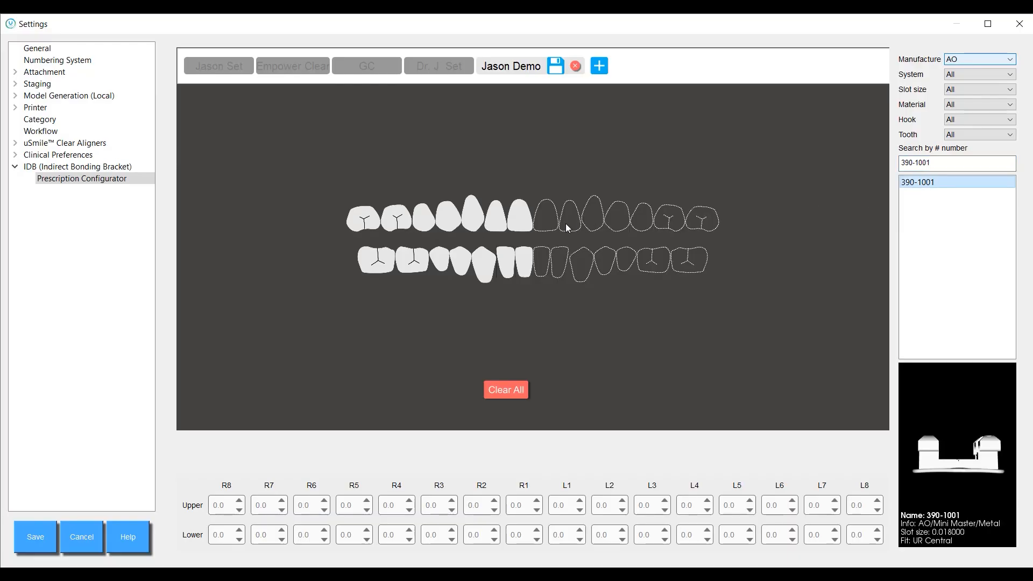
click(520, 218)
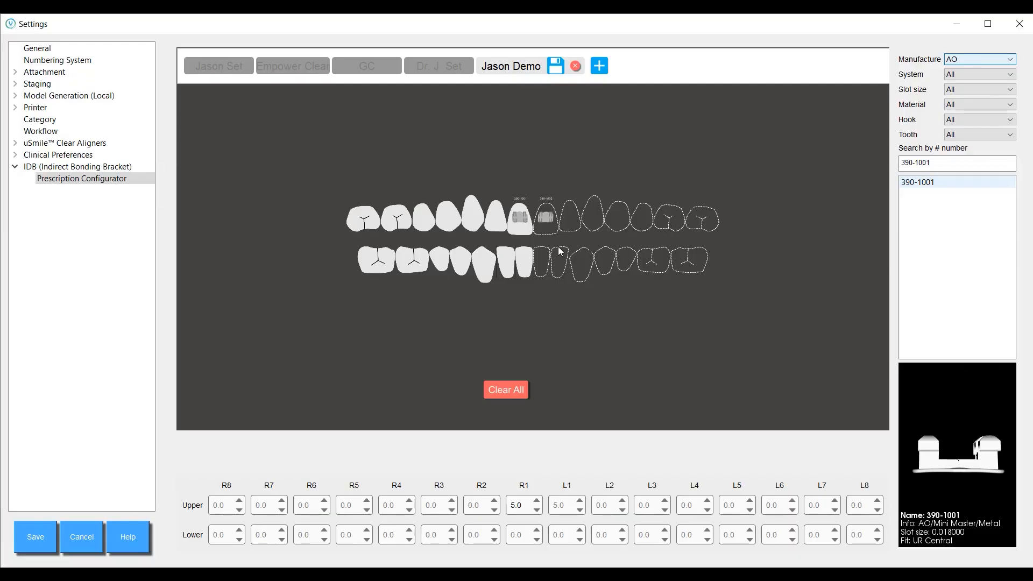
scroll(547, 245, up, 2)
scroll(547, 244, up, 1)
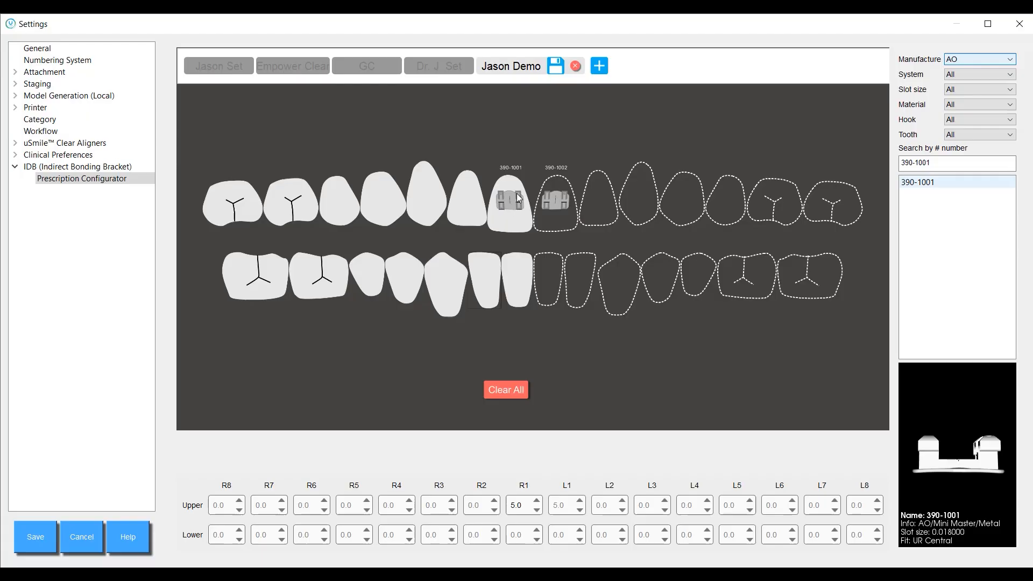
click(556, 68)
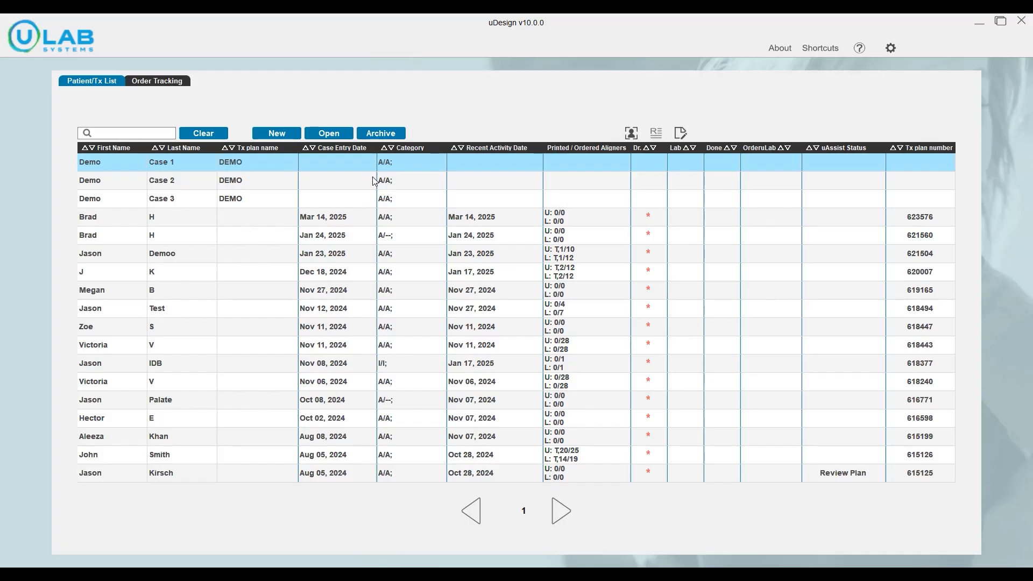
Start a new patient case with Self Planning and enter the patient's first and last name.
click(281, 137)
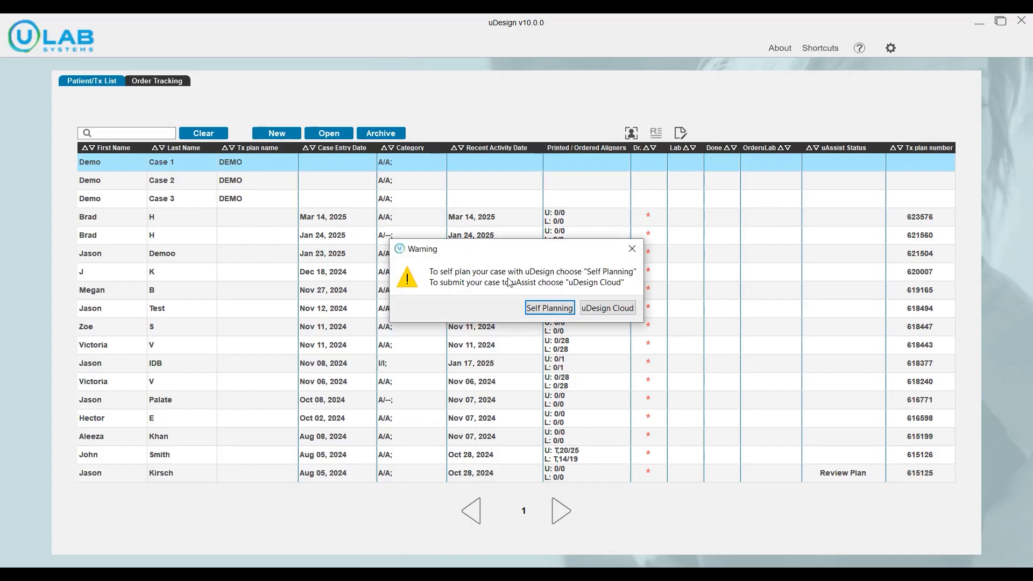
click(547, 309)
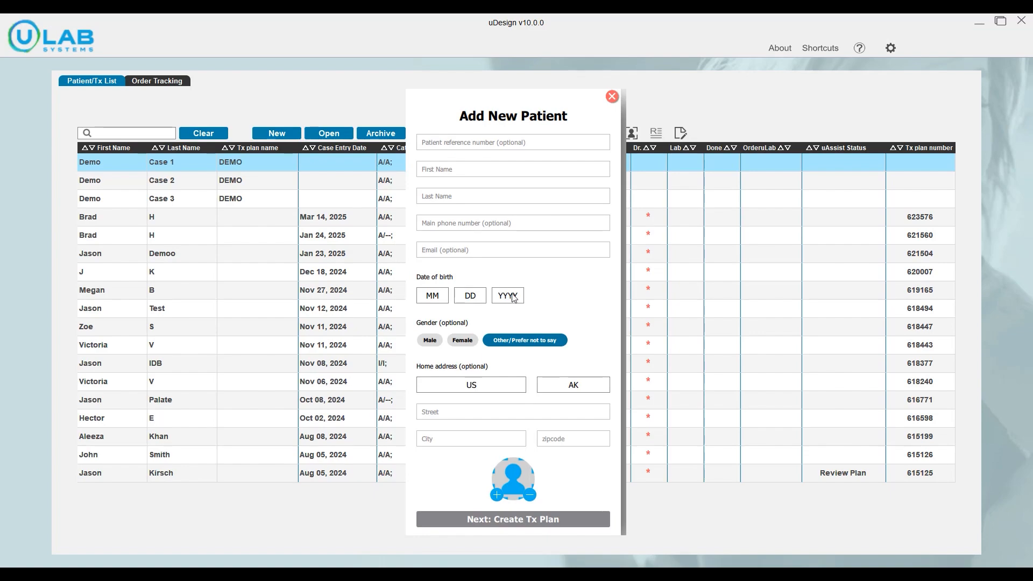
click(473, 171)
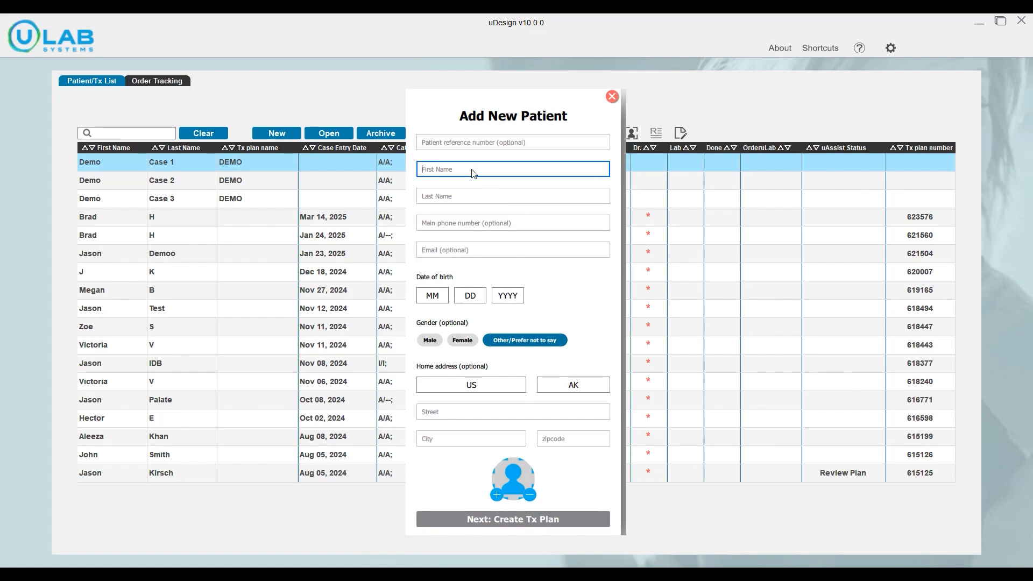
text(Jason)
click(458, 200)
text(IDB)
Enter the patient's date of birth and proceed to creating the treatment plan.
click(432, 295)
click(434, 313)
click(464, 300)
click(467, 311)
click(507, 295)
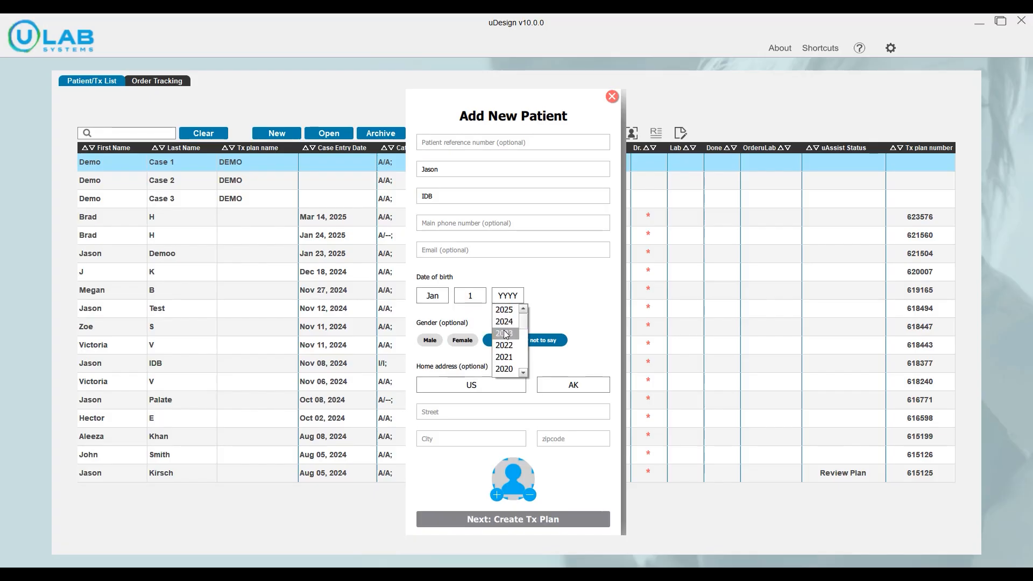
click(504, 334)
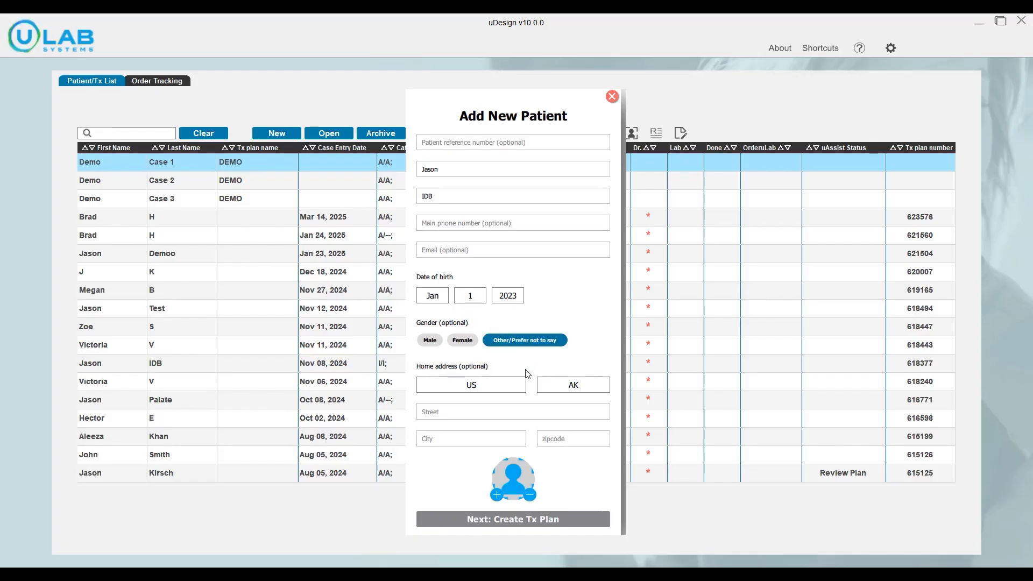
click(498, 518)
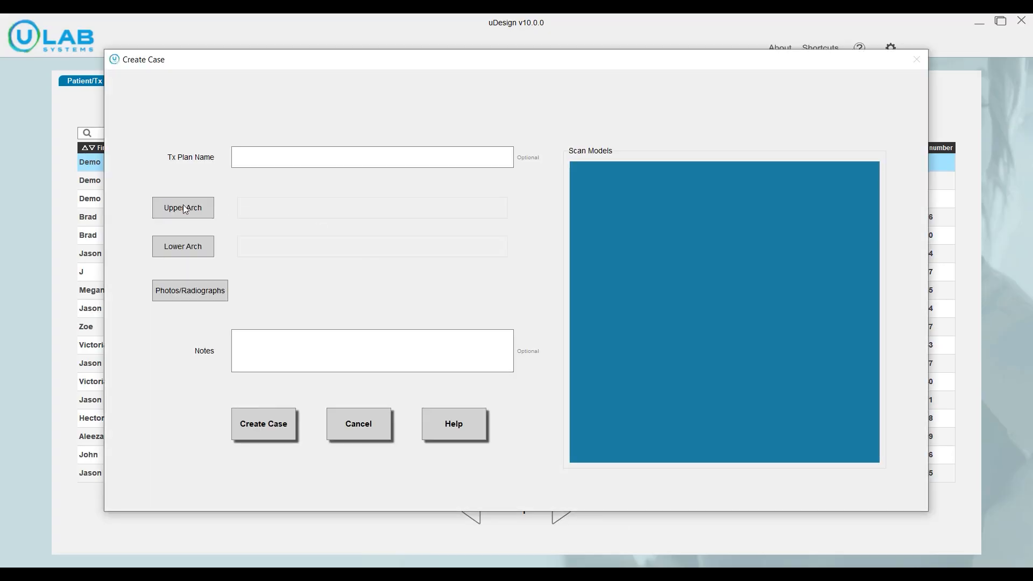
Load the scans ending in shell_occlusion_u and shell_occlusion_l as upper and lower arch, and set the upper arch to IDB.
click(185, 207)
click(291, 178)
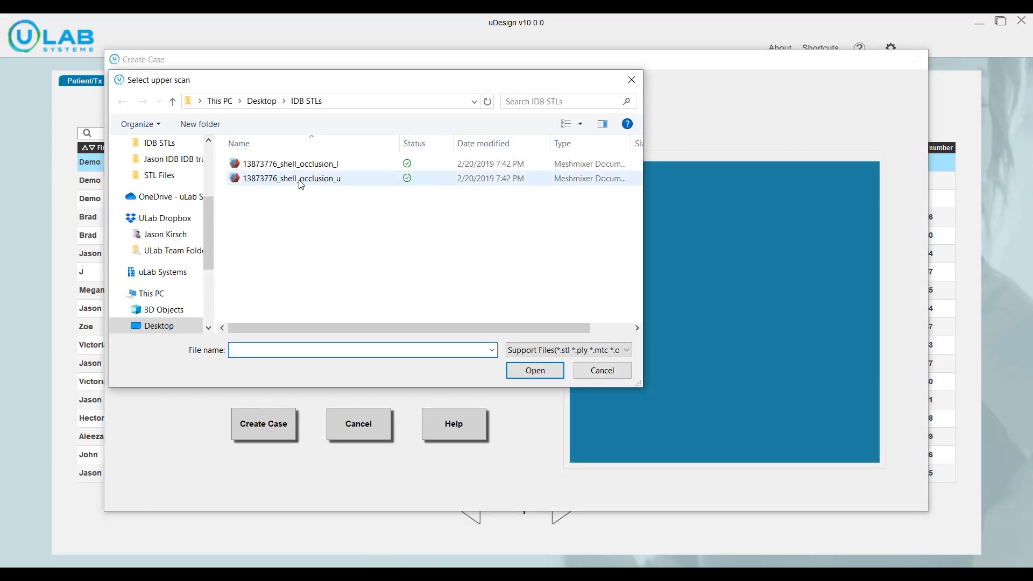
click(530, 372)
click(188, 244)
click(291, 163)
click(521, 371)
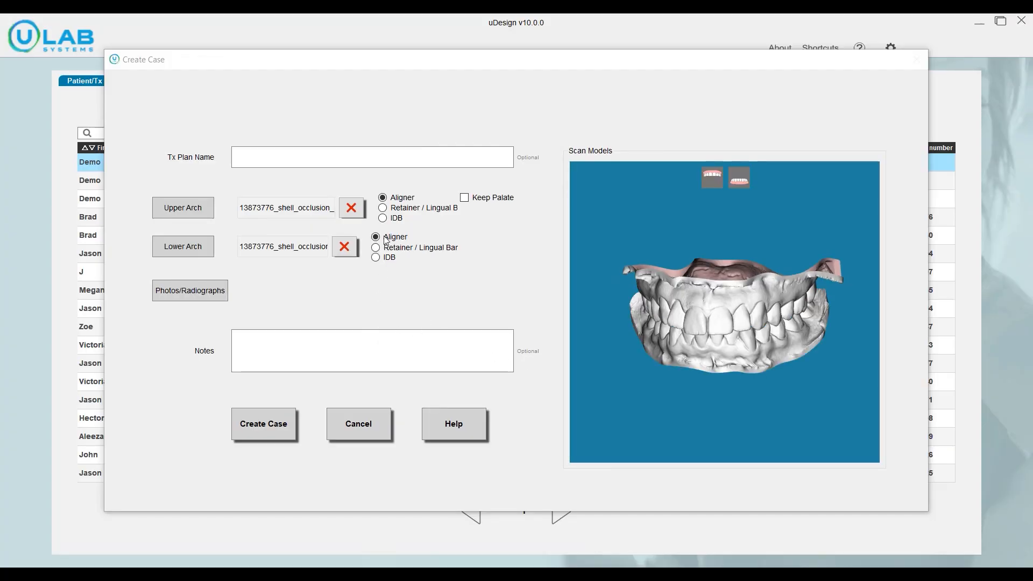
click(383, 217)
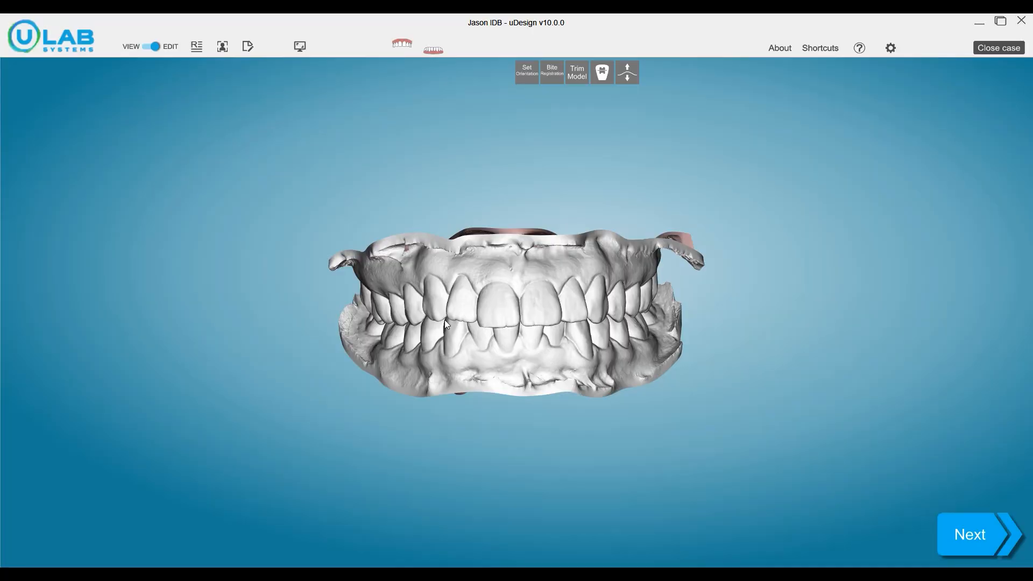
Accept the lower arch's tooth identification and segmentation margins without corrections, along with its tooth labels.
middle_drag(519, 344, 514, 365)
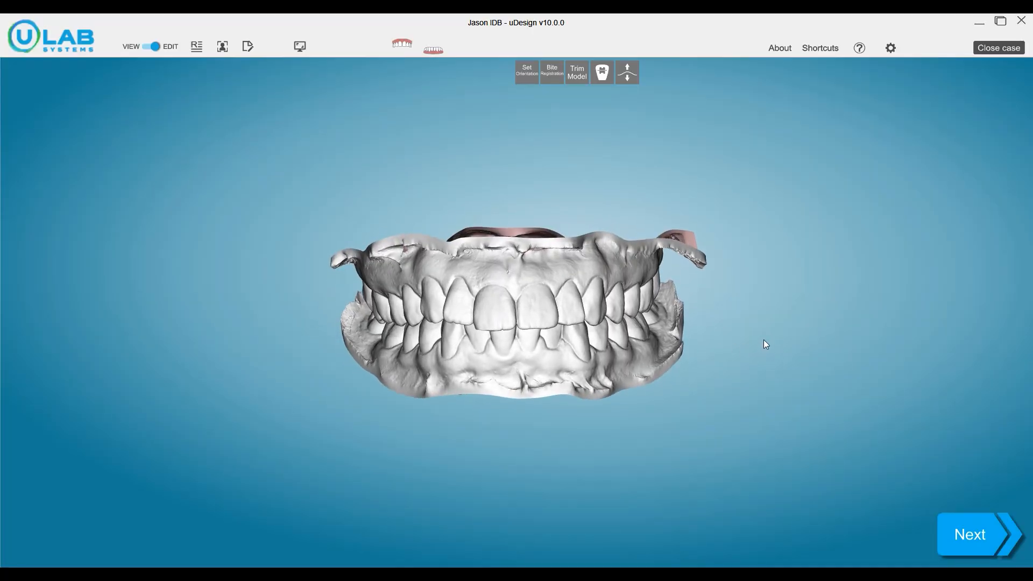
mouse_move(854, 290)
middle_down()
mouse_move(855, 313)
mouse_move(860, 287)
middle_up()
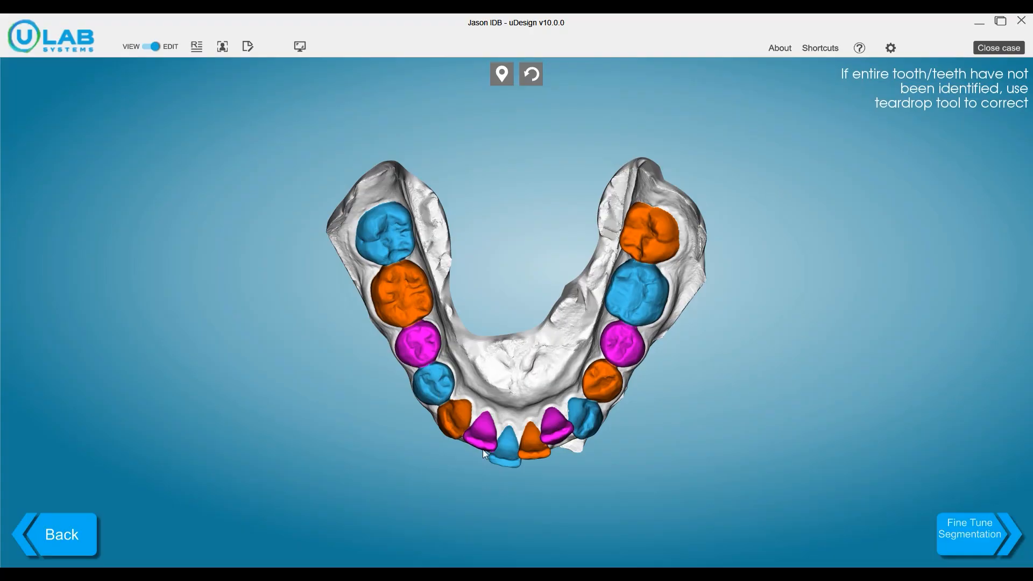
click(971, 530)
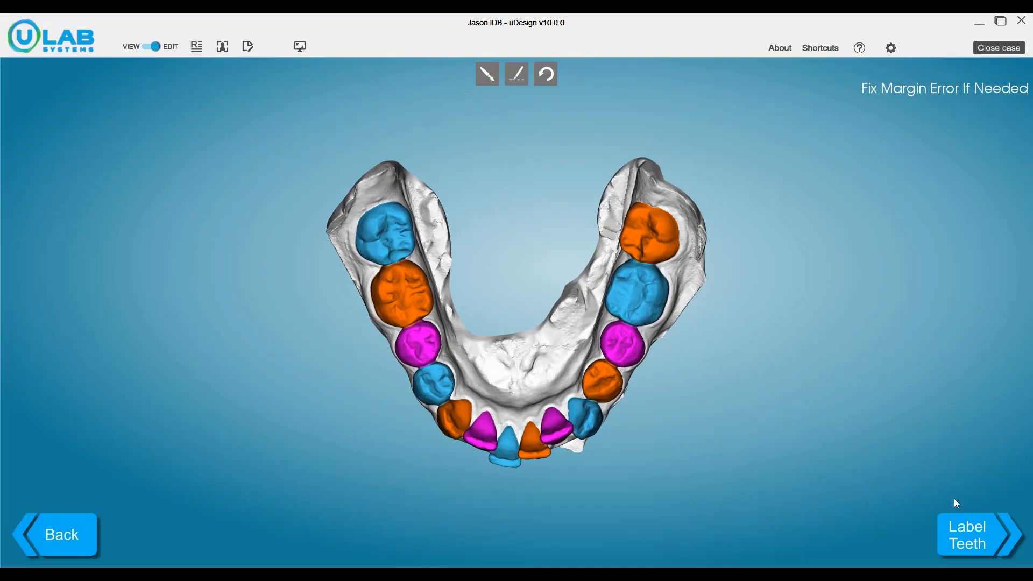
click(973, 540)
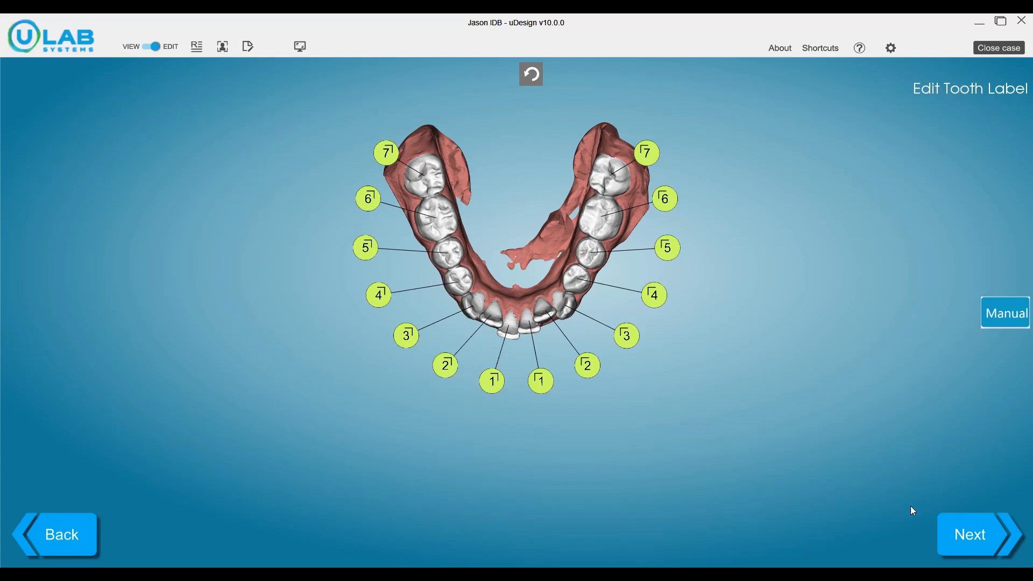
click(969, 536)
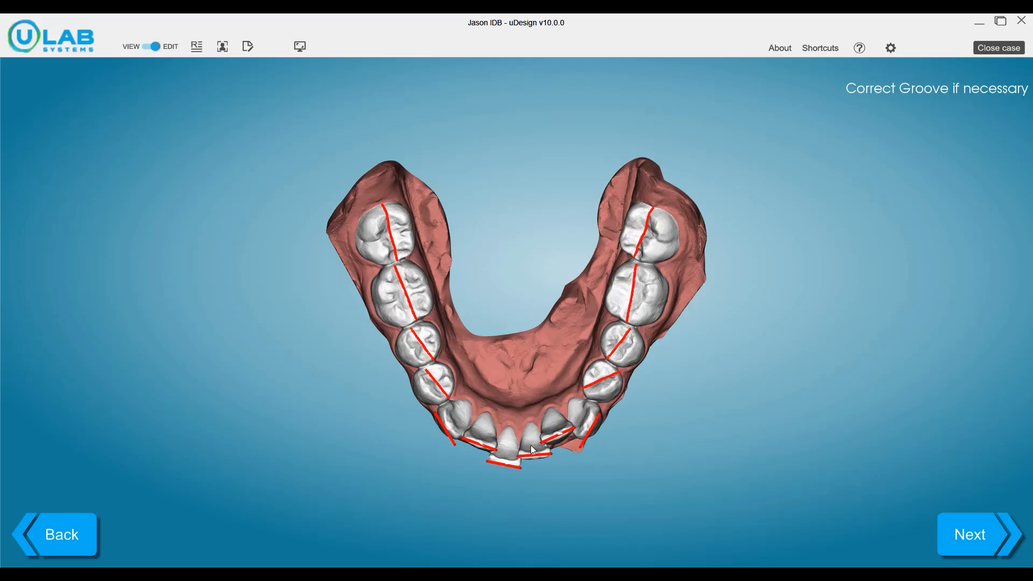
Check the groove on the lower left first molar, accept the grooves and long axes, and proceed to the treatment setup.
click(633, 305)
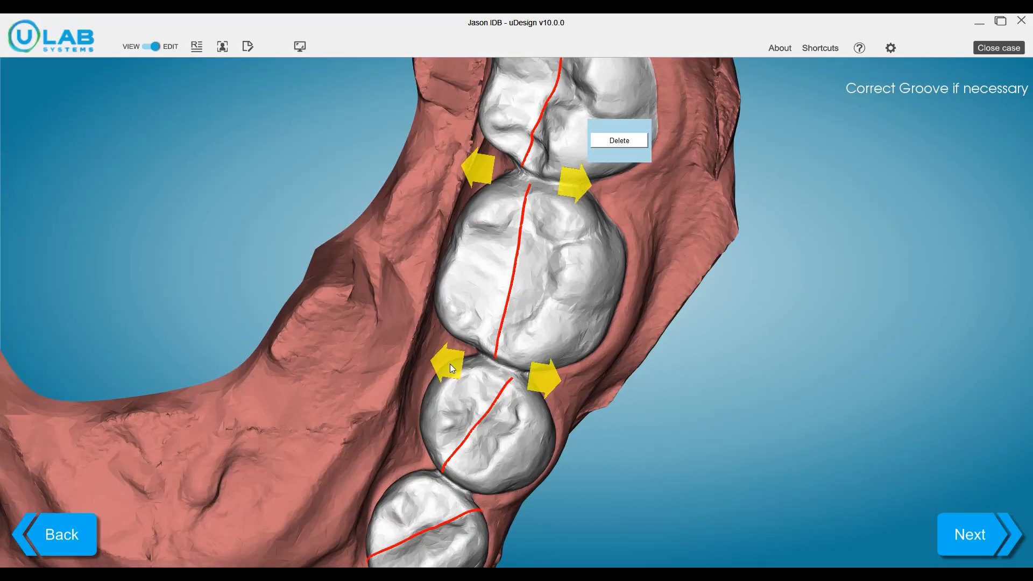
click(954, 518)
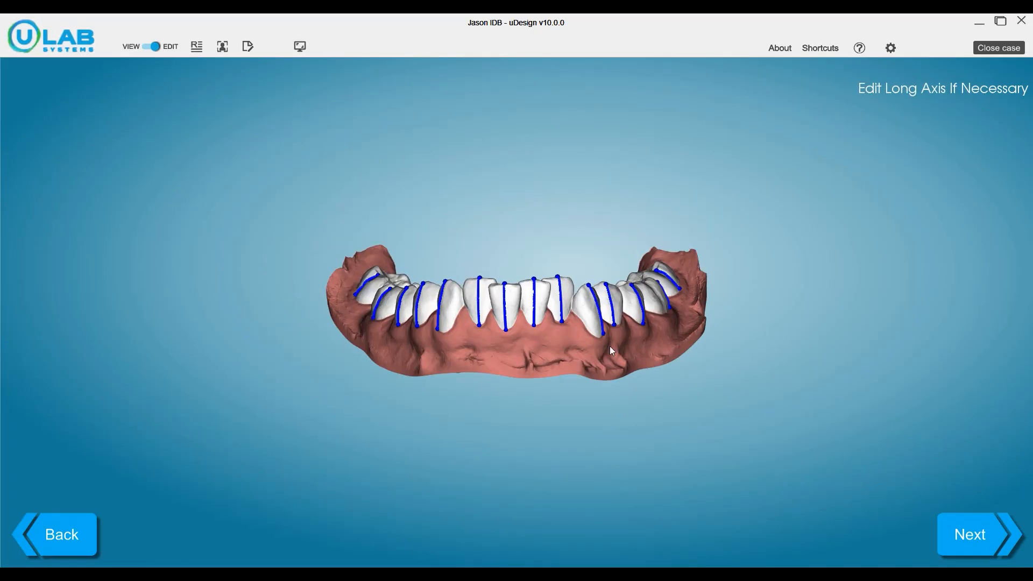
click(970, 527)
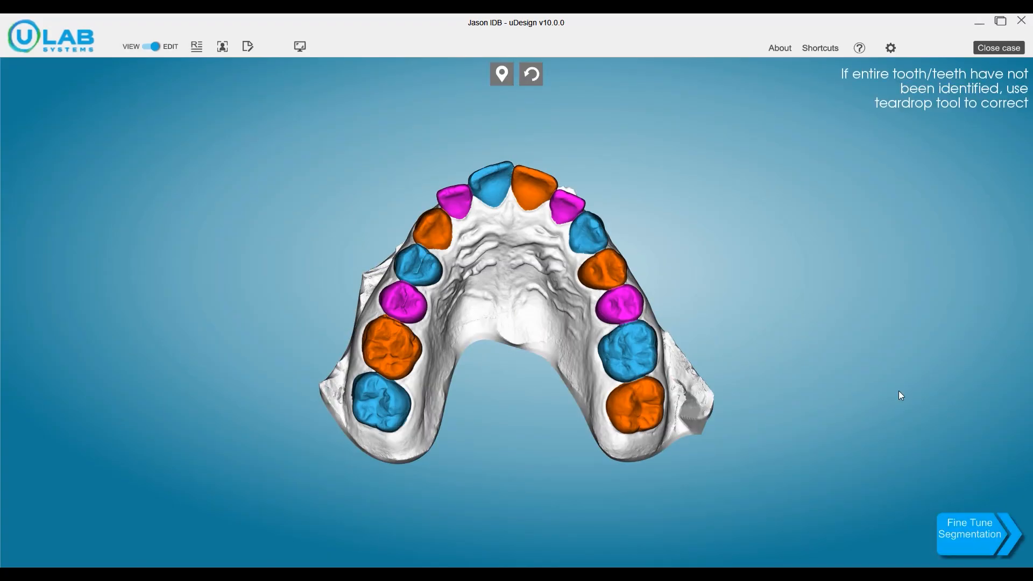
click(964, 527)
click(953, 527)
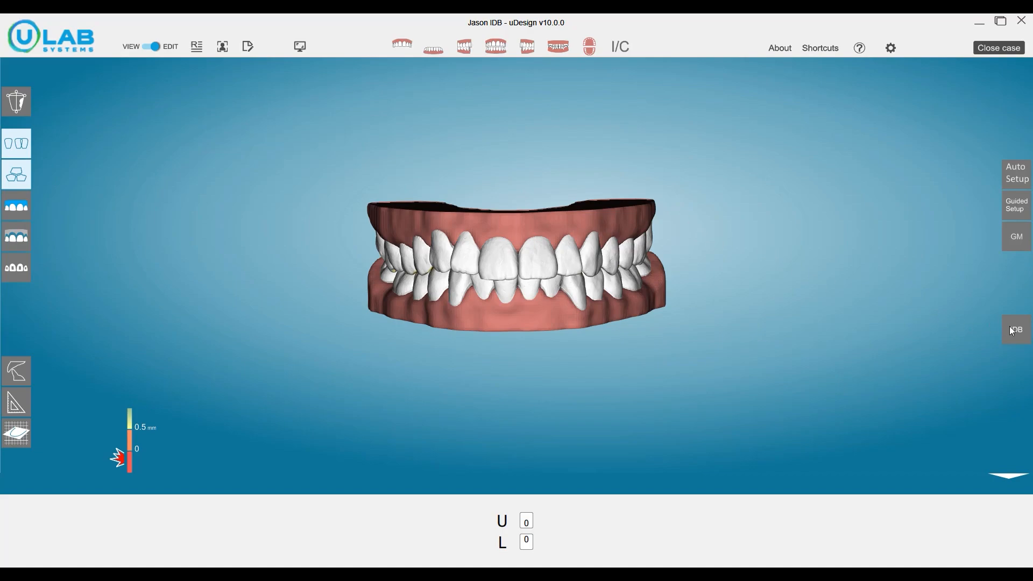
Open Indirect Digital Bonding and add the brackets of the Dr. J Set prescription to all teeth.
click(1022, 330)
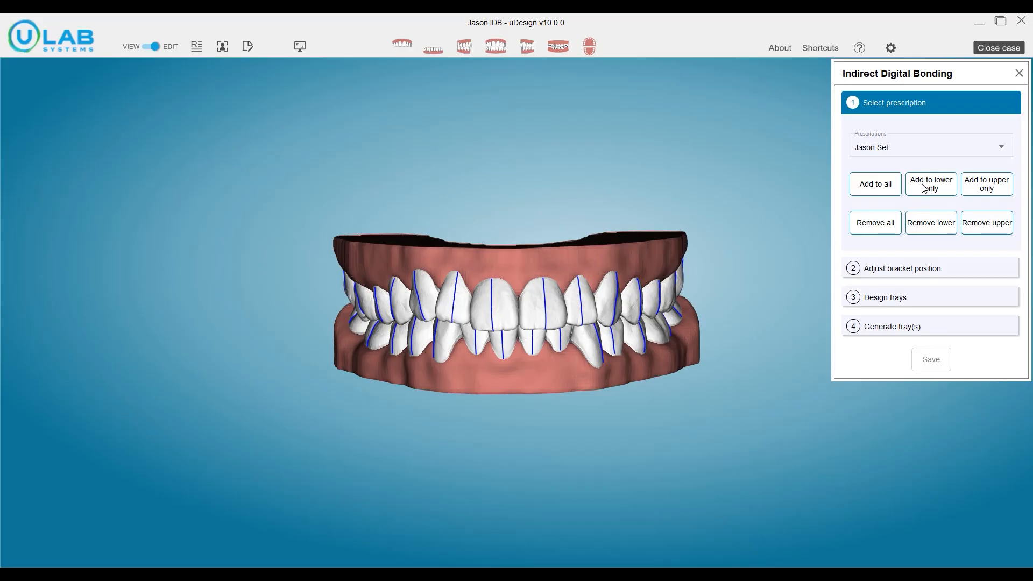
click(921, 150)
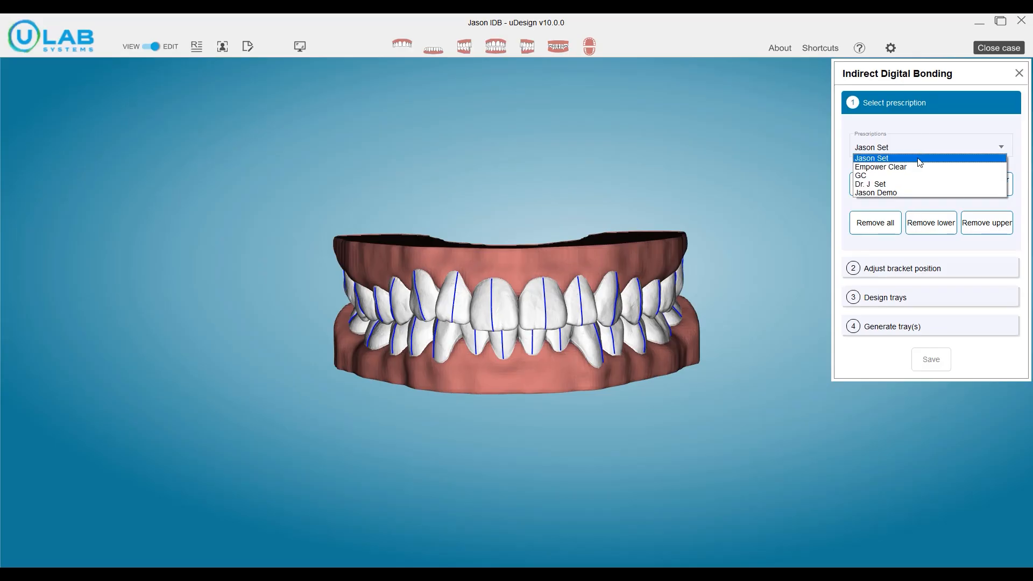
click(912, 186)
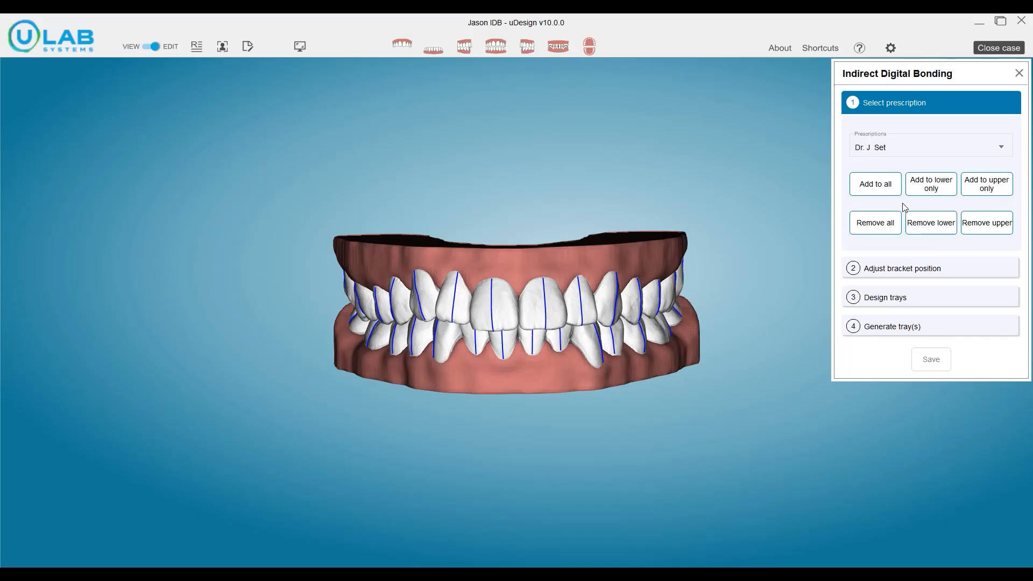
click(877, 185)
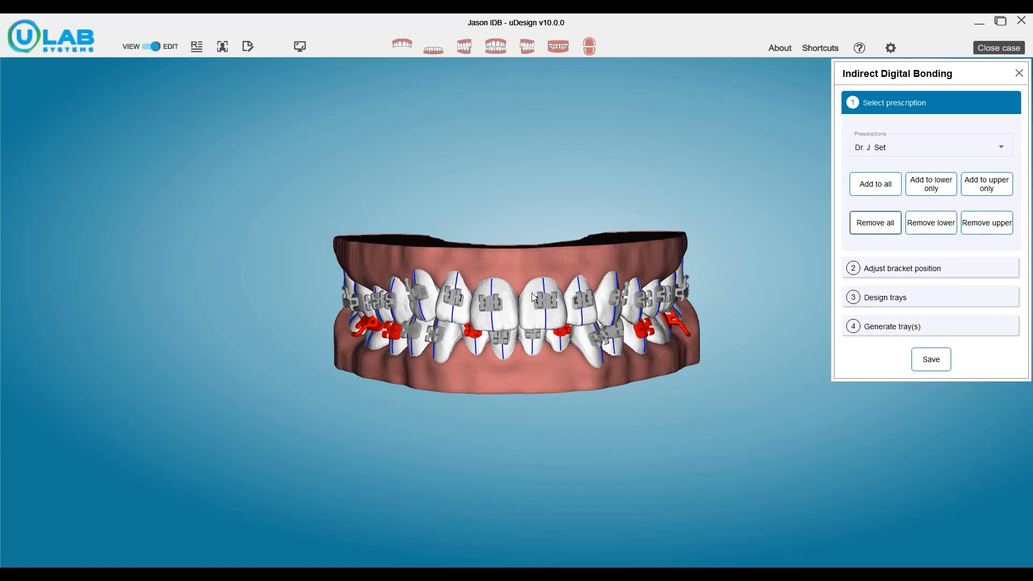
scroll(533, 294, up, 4)
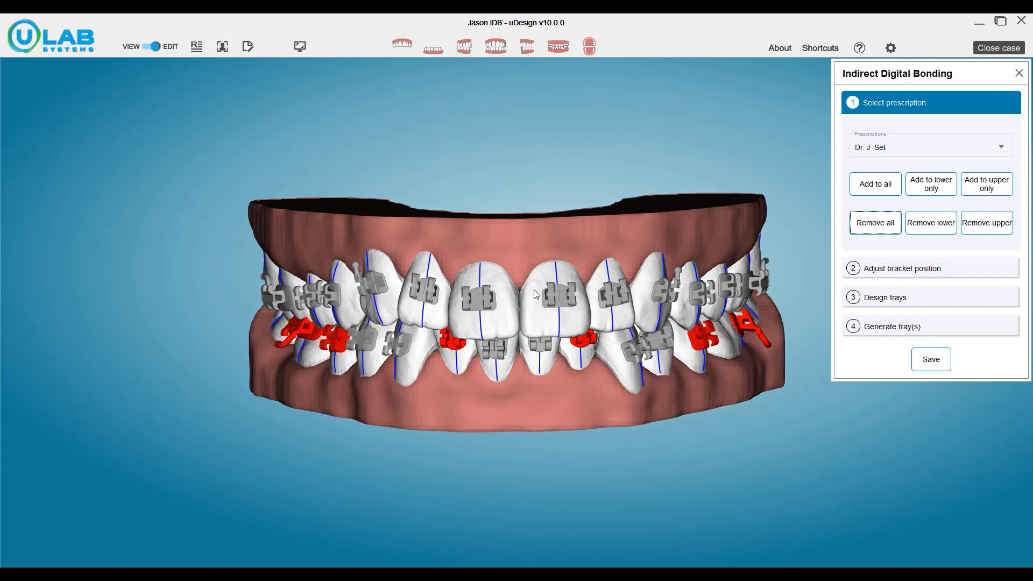
Check the replacement options for the upper left central incisor's bracket without swapping it.
click(551, 291)
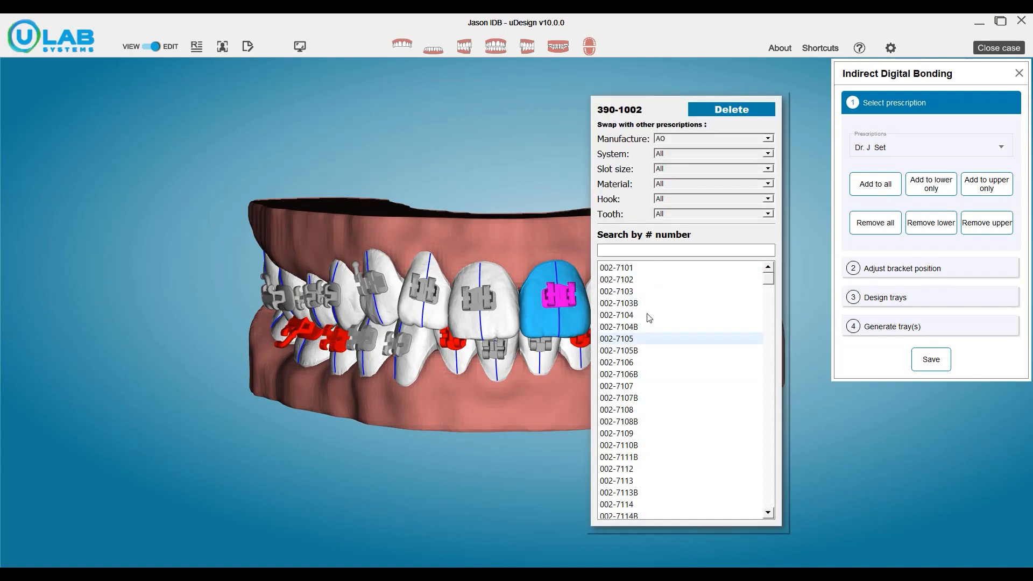
click(560, 298)
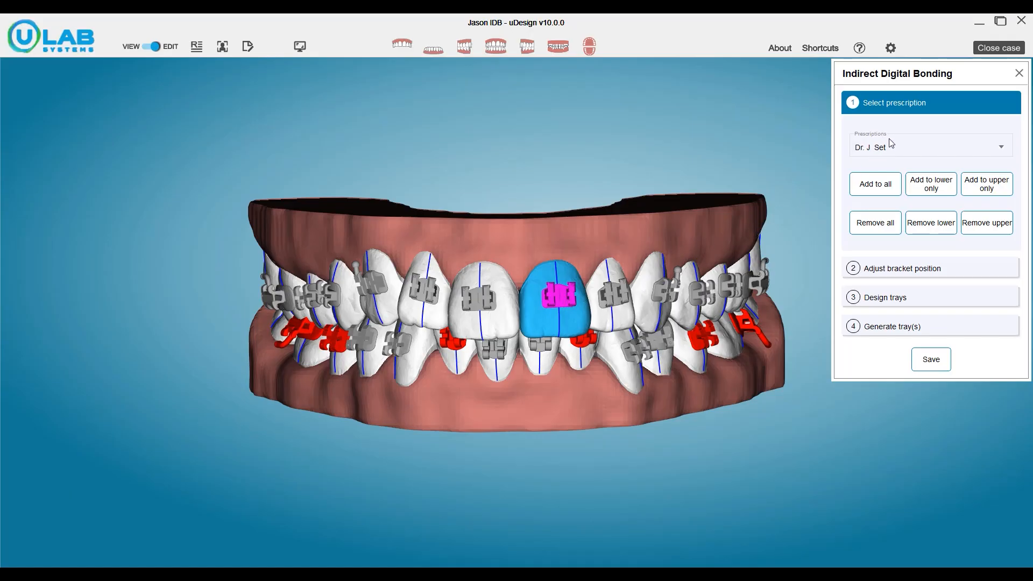
Proceed to bracket position adjustment with side-by-side pre- and post-treatment views, and show the archwire and bracket positions table.
click(869, 269)
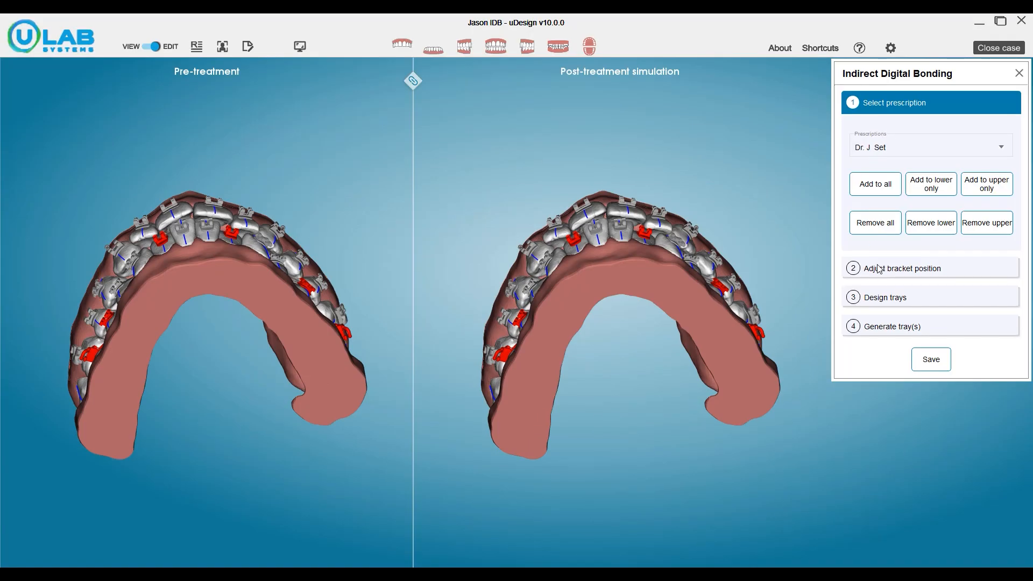
click(460, 82)
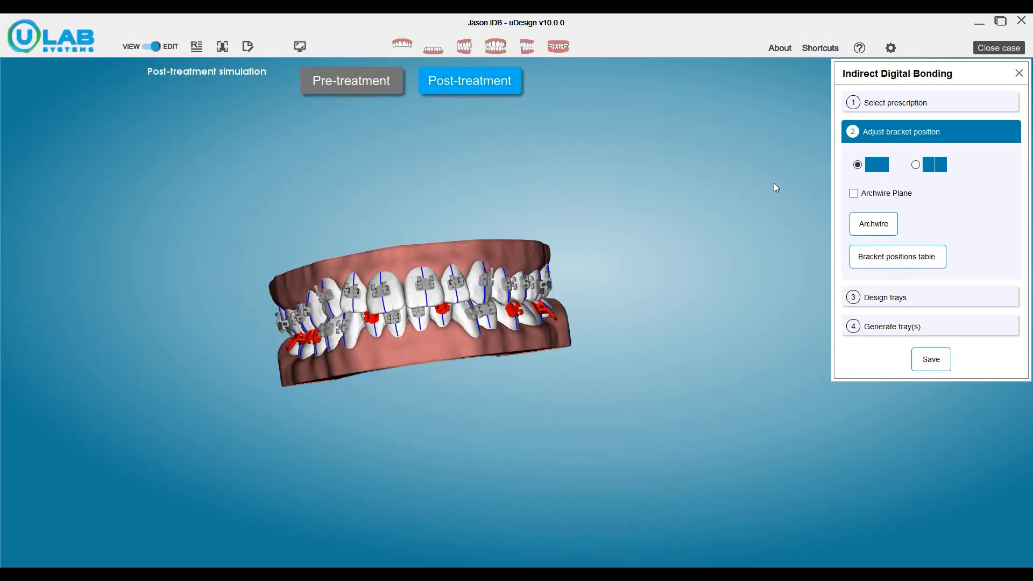
click(915, 165)
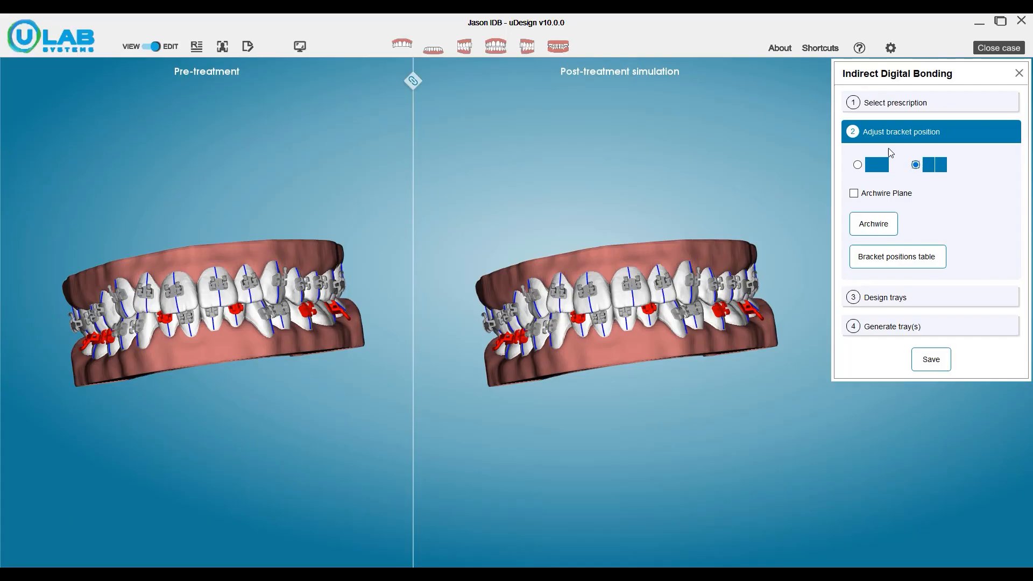
click(870, 225)
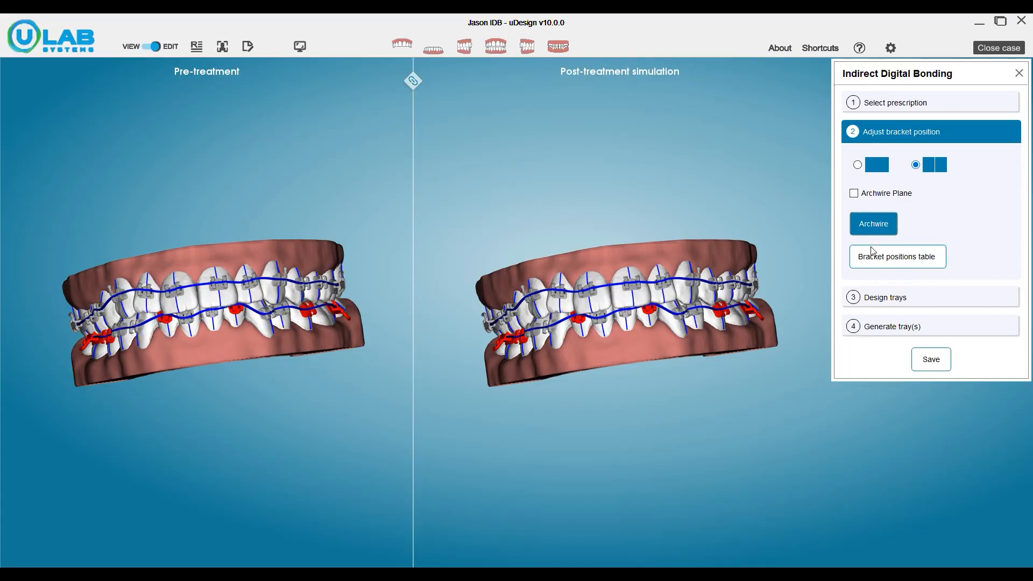
click(884, 262)
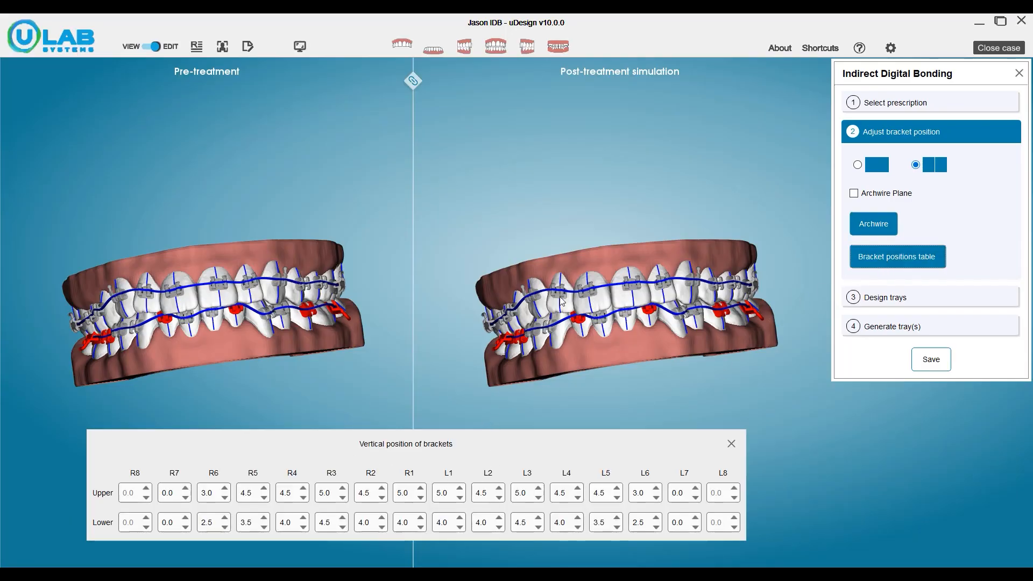
Move the upper left central incisor's bracket toward the gum to a vertical position of about 5.8.
scroll(222, 272, up, 3)
click(222, 271)
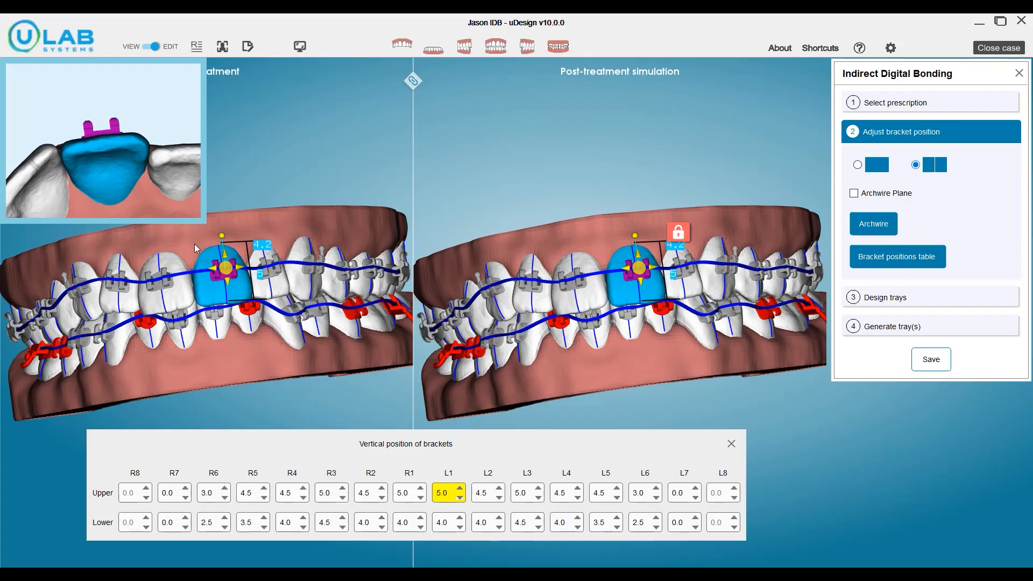
drag(225, 268, 227, 262)
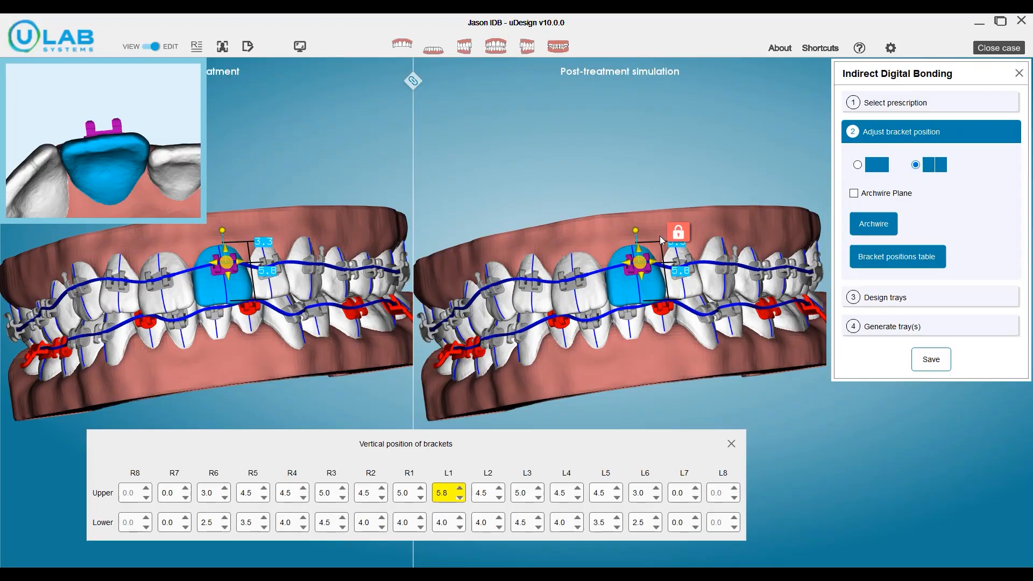
Unlock the upper left central incisor, reposition its pre-treatment bracket to a height of about 5.5, and lock it again.
click(684, 236)
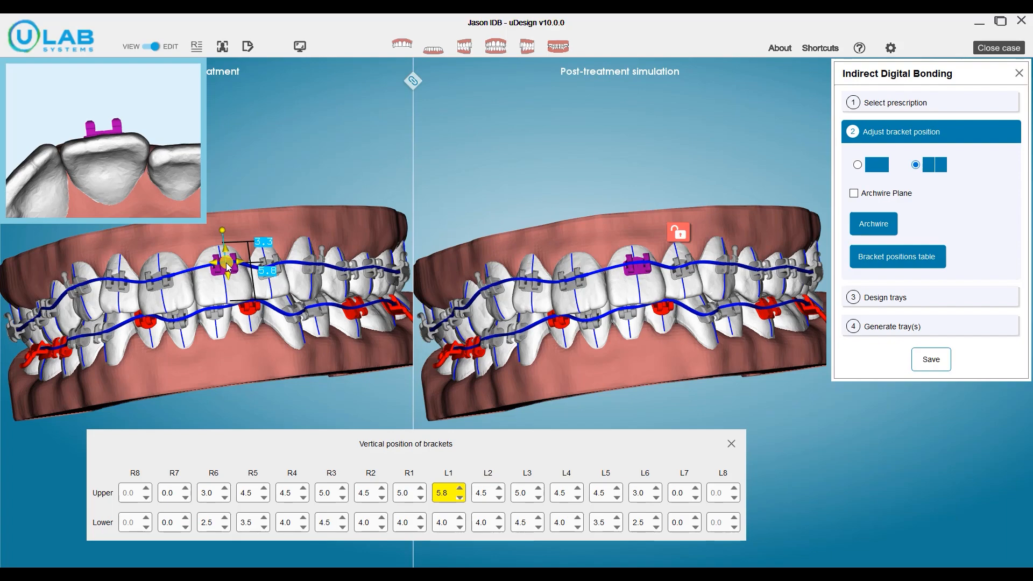
drag(229, 265, 237, 261)
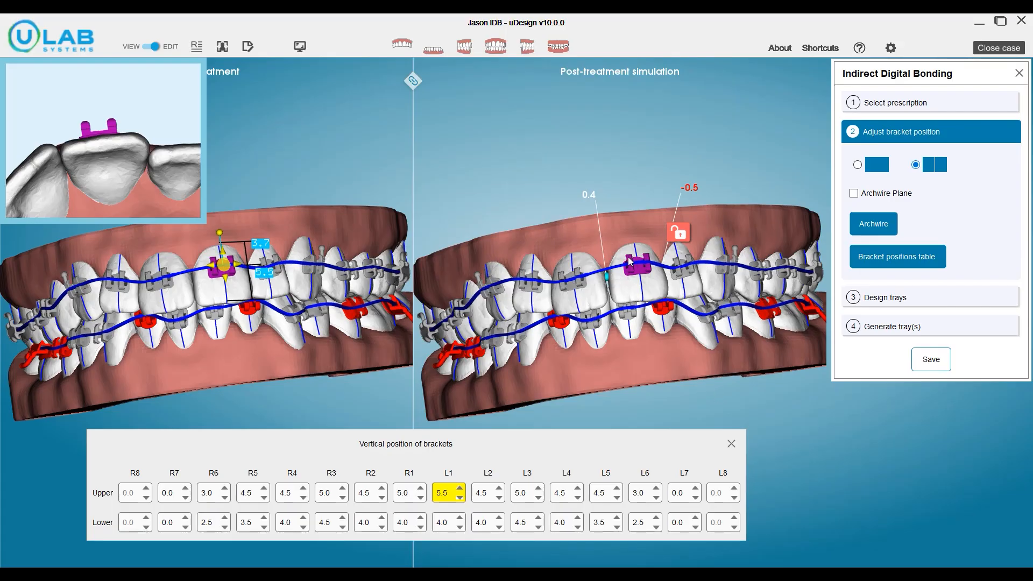
click(681, 234)
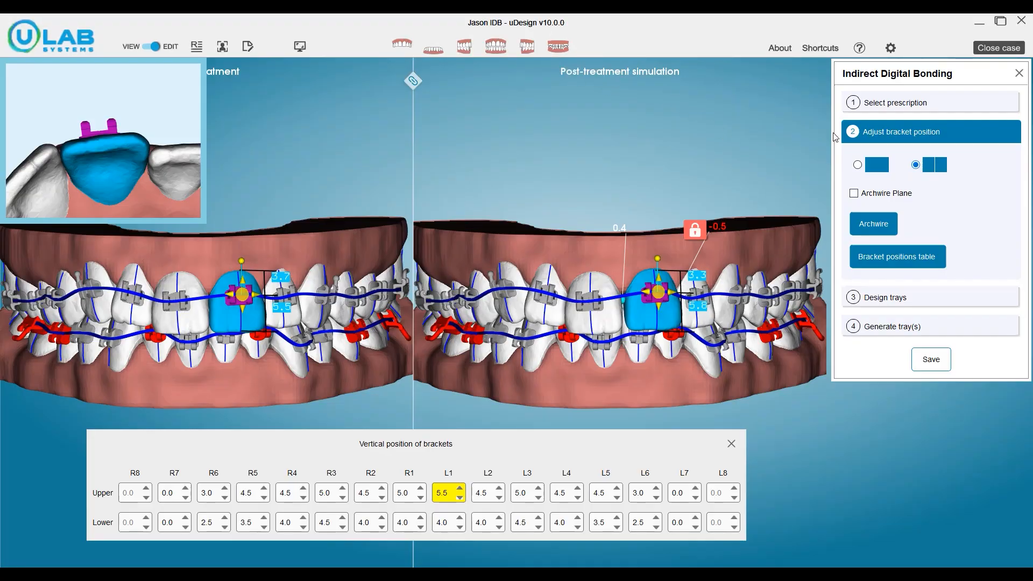
Unlink the two model views and check the brackets against the upper archwire plane, hiding the plane when done.
click(855, 193)
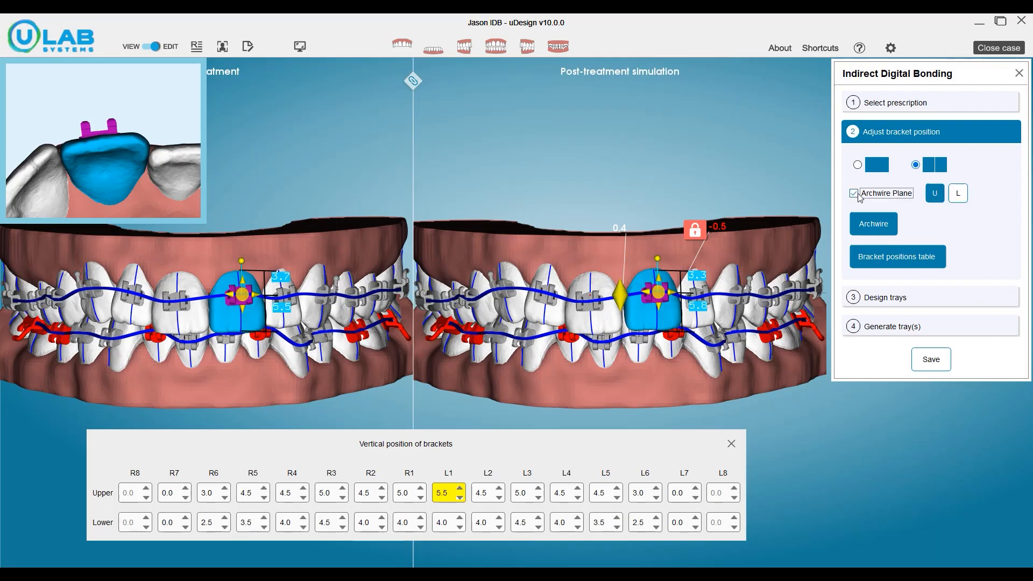
scroll(548, 88, down, 2)
drag(631, 241, 623, 235)
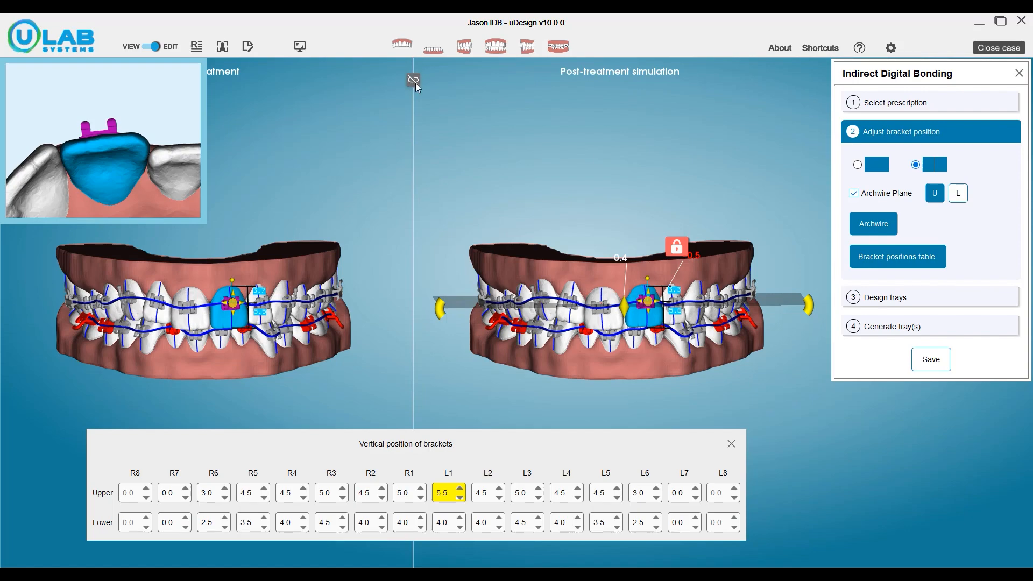
mouse_move(549, 189)
mouse_down()
mouse_move(545, 152)
mouse_move(544, 184)
mouse_up()
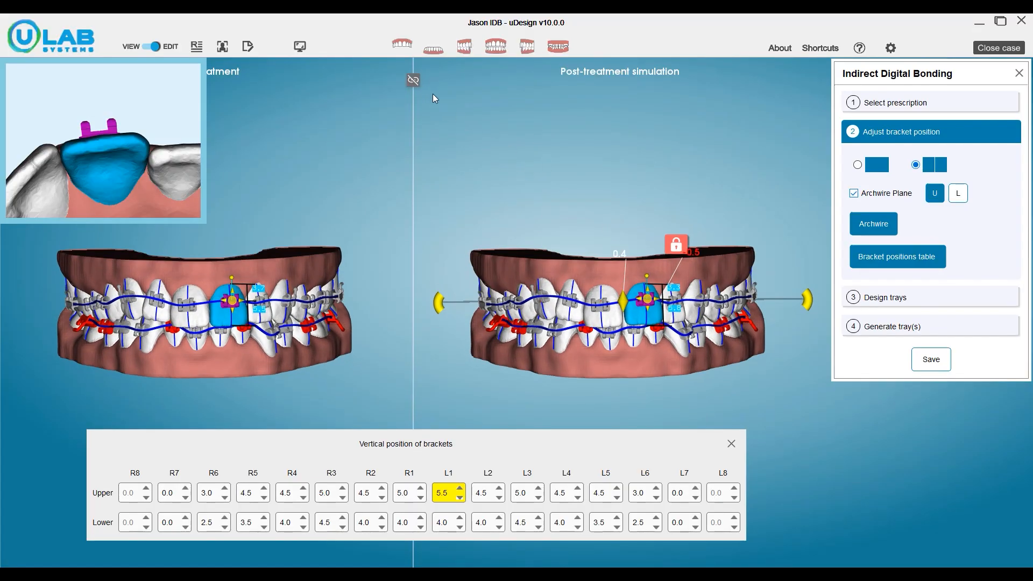
mouse_move(608, 224)
mouse_down()
mouse_move(605, 170)
mouse_move(605, 204)
mouse_up()
key(p)
Move the lower right second premolar's bracket (R5) to a vertical position of about 3.7 in the post-treatment simulation.
scroll(601, 207, up, 2)
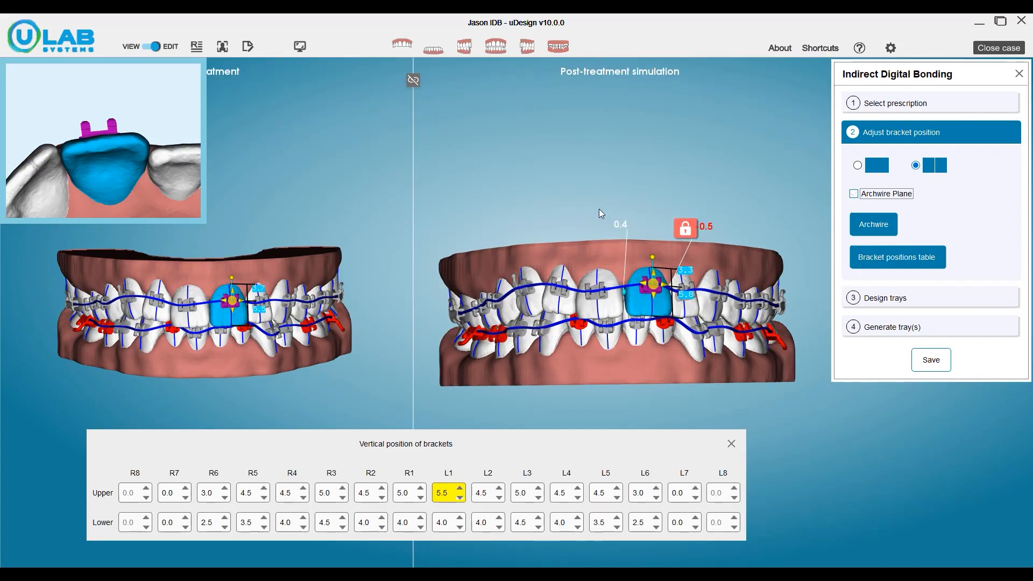
scroll(600, 210, up, 2)
middle_drag(608, 226, 604, 130)
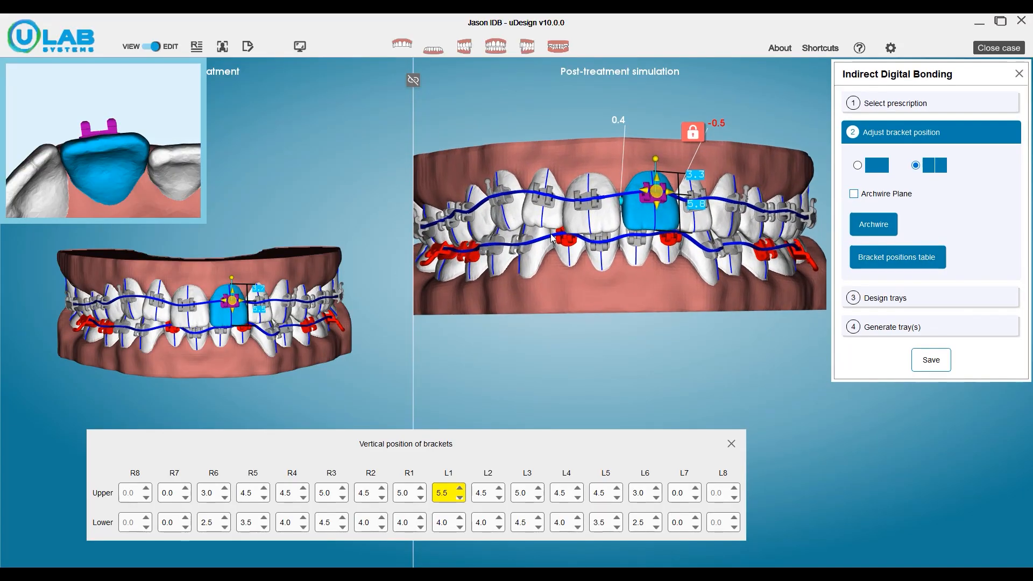
drag(515, 254, 610, 269)
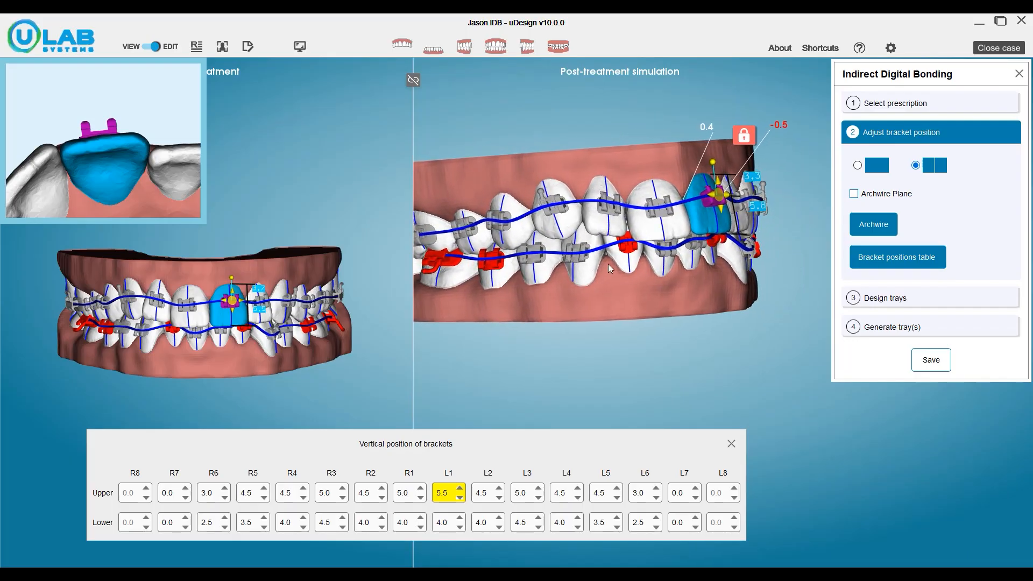
scroll(608, 263, up, 3)
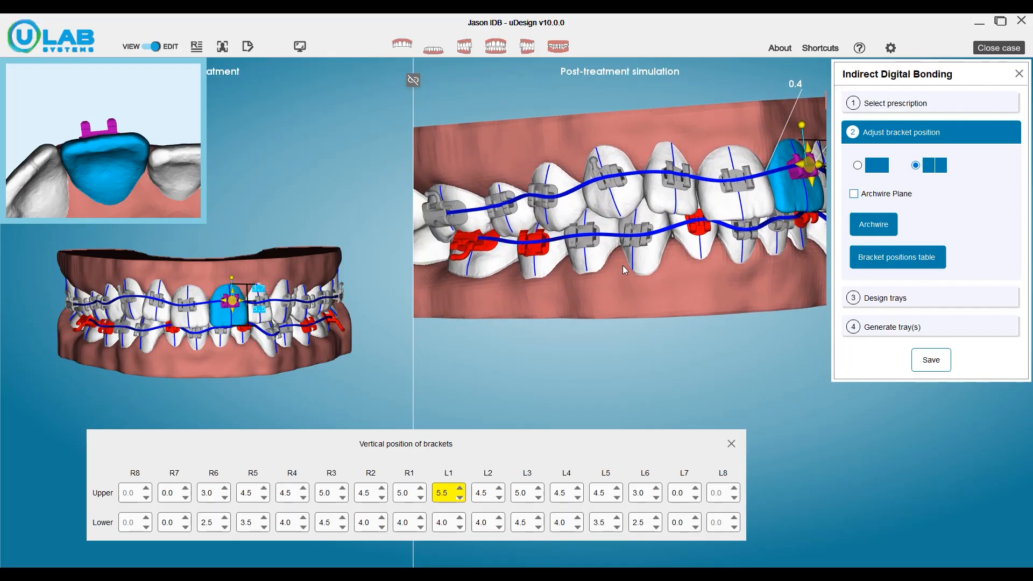
scroll(627, 269, up, 3)
click(575, 258)
drag(577, 260, 590, 243)
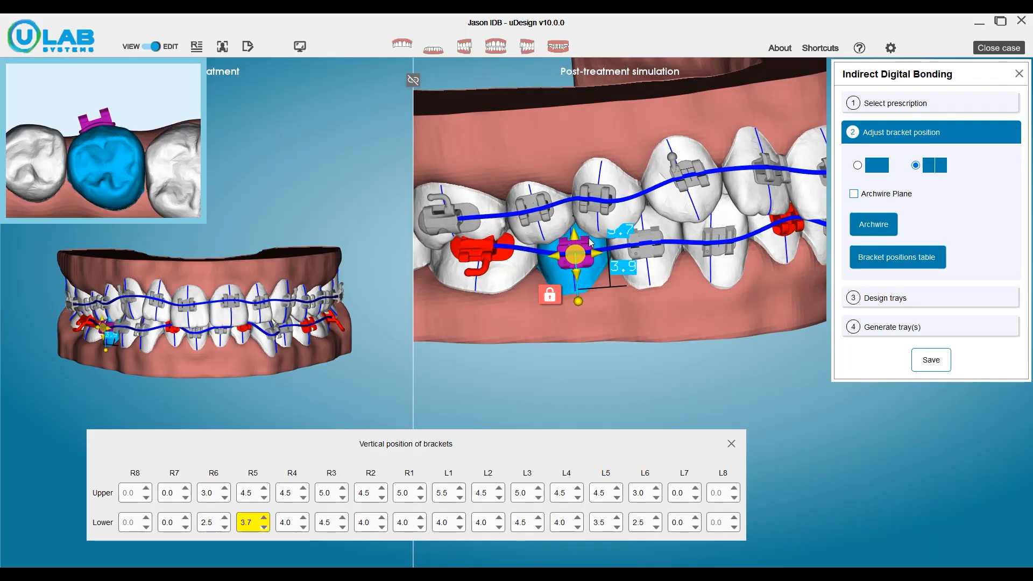
Reposition the colliding lower right first molar bracket (R6) to a vertical position of about 4.0.
scroll(591, 265, down, 2)
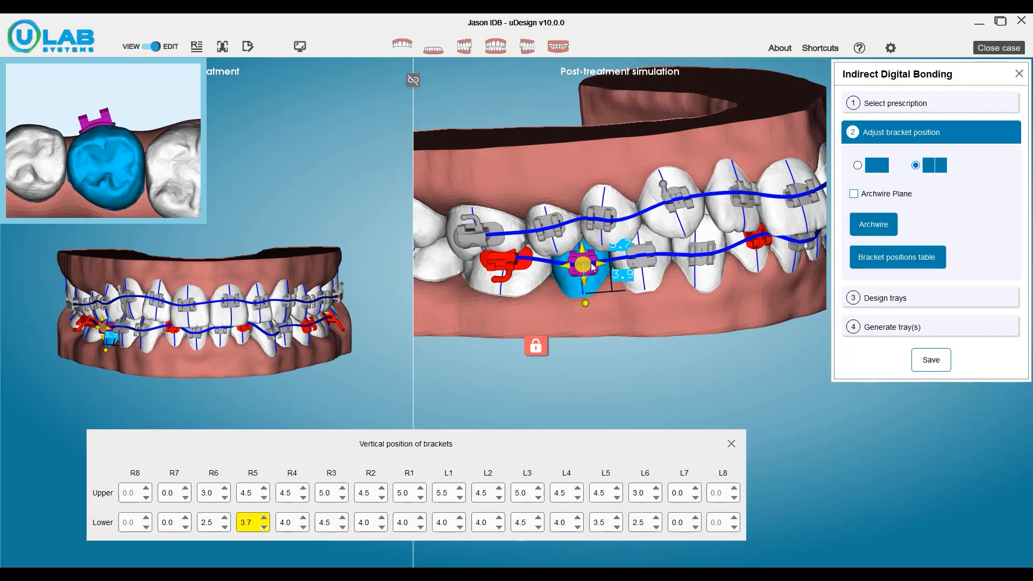
scroll(610, 256, up, 2)
scroll(496, 251, up, 2)
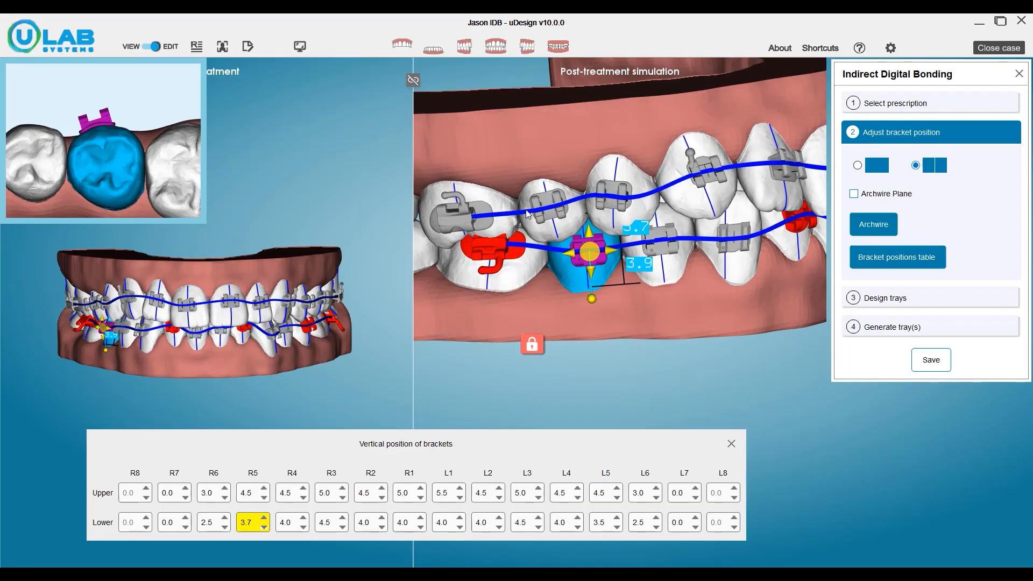
click(494, 247)
drag(491, 246, 507, 254)
Reposition the lower left second premolar and first molar brackets to vertical positions of about 3.6 and 3.0.
drag(780, 285, 612, 244)
click(608, 240)
click(722, 255)
mouse_move(722, 255)
mouse_down()
mouse_move(702, 258)
mouse_move(714, 274)
mouse_up()
click(674, 222)
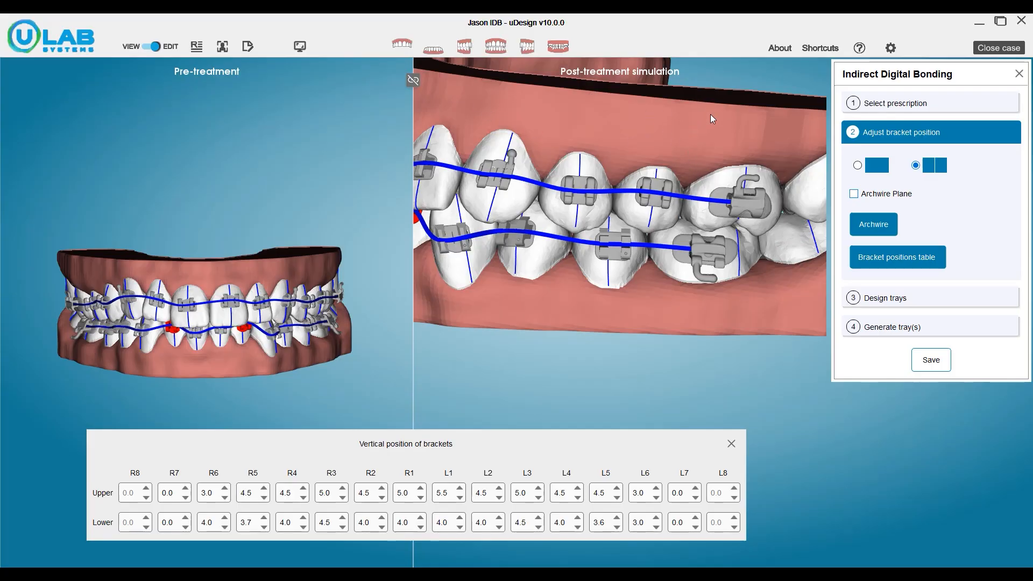
Cut the upper tray at the midline and the lower tray between canine and lateral incisor on both sides, and generate the trays.
click(896, 299)
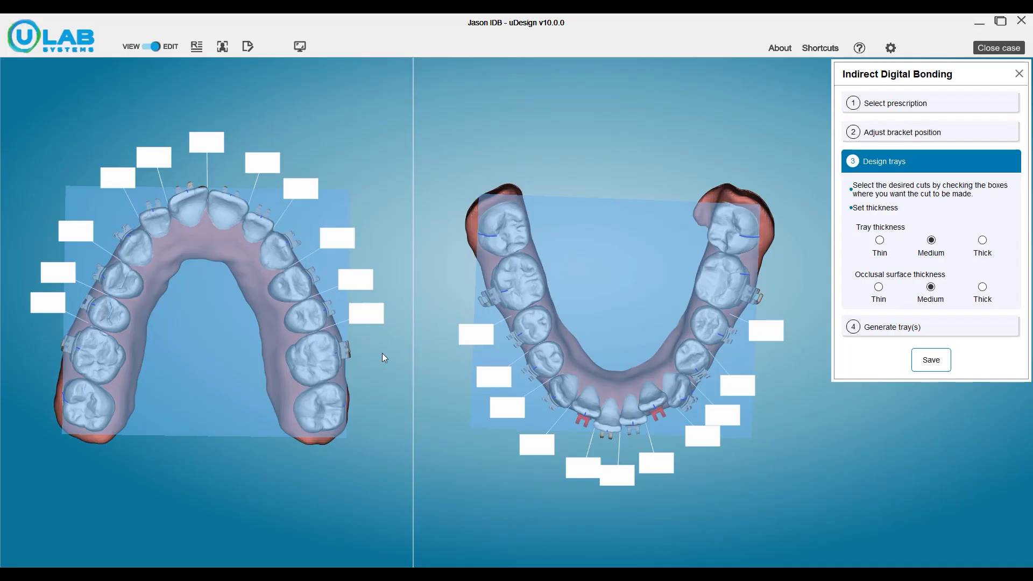
click(209, 144)
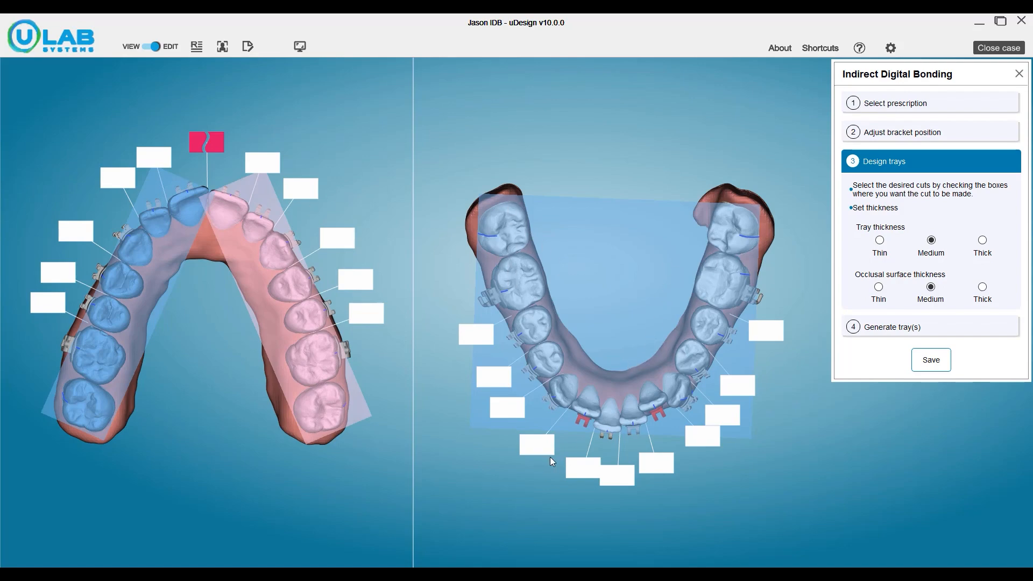
click(540, 447)
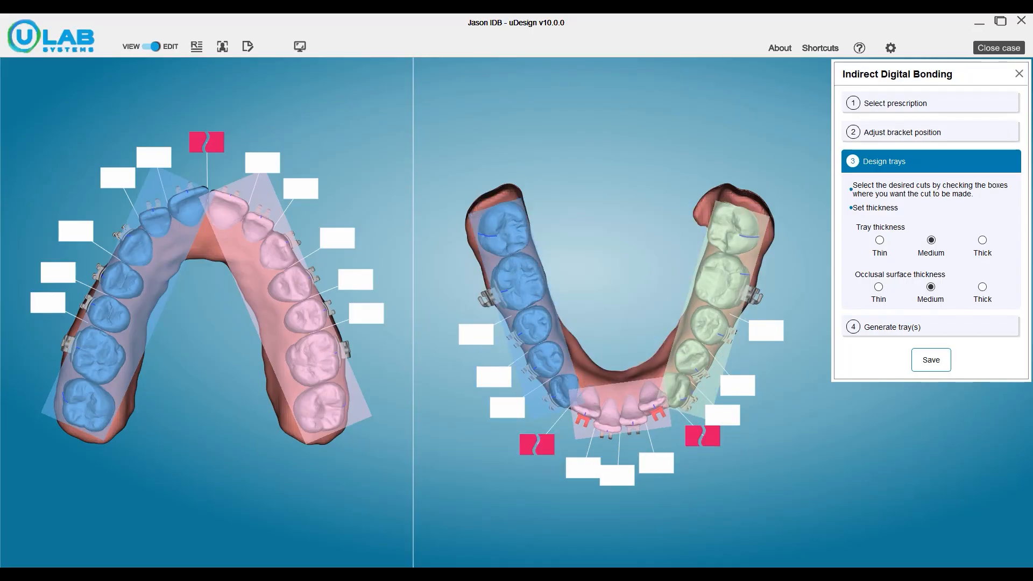
click(894, 326)
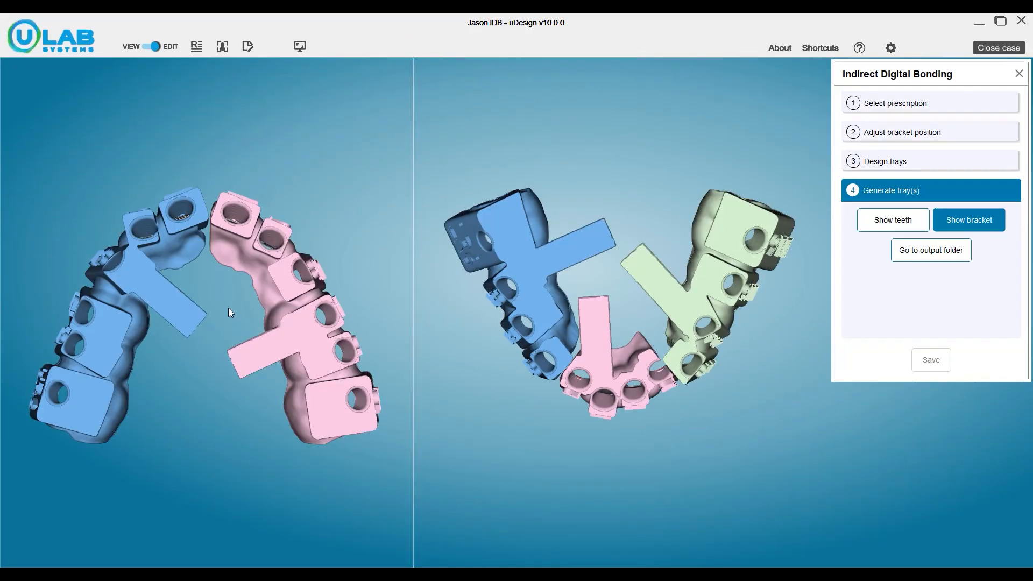
Examine the generated upper and lower tray sections from several angles, with the teeth shown inside them.
drag(257, 309, 285, 303)
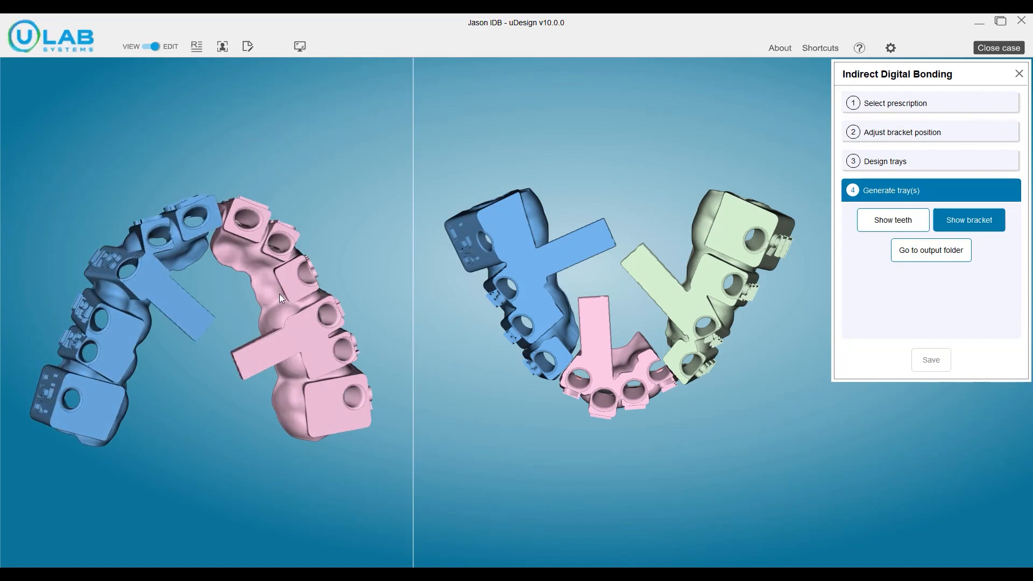
drag(249, 273, 453, 314)
drag(487, 331, 536, 312)
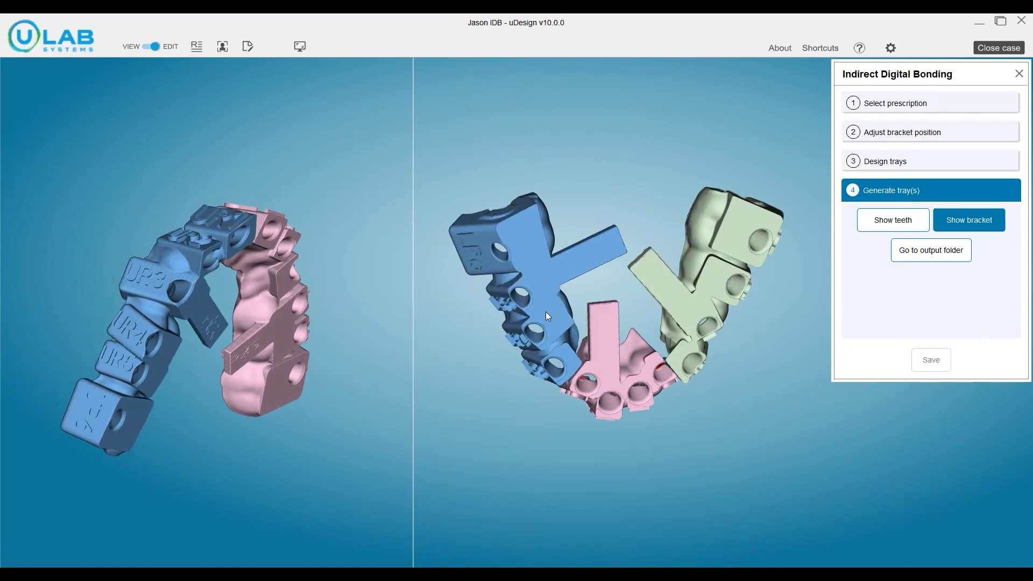
drag(674, 357, 693, 201)
click(888, 219)
drag(679, 291, 731, 224)
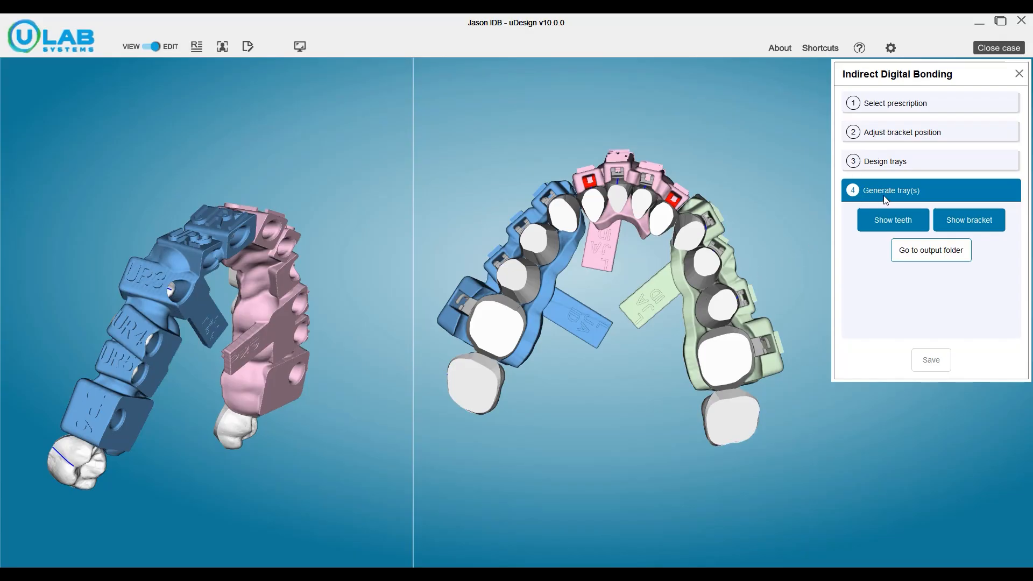
Go to the trays' output folder in File Explorer and open the U_Tray folder.
click(921, 256)
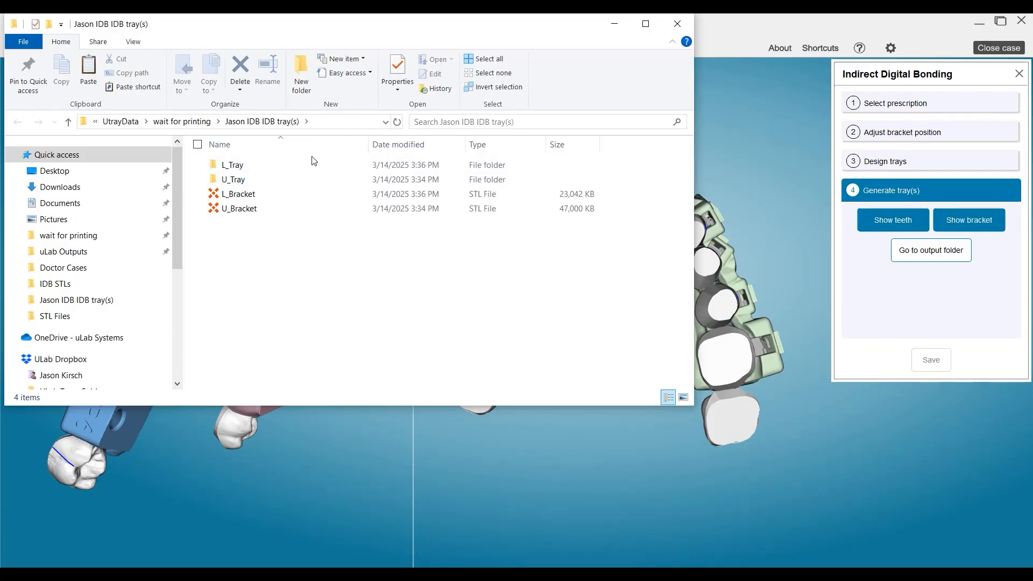
click(245, 184)
double_click(244, 183)
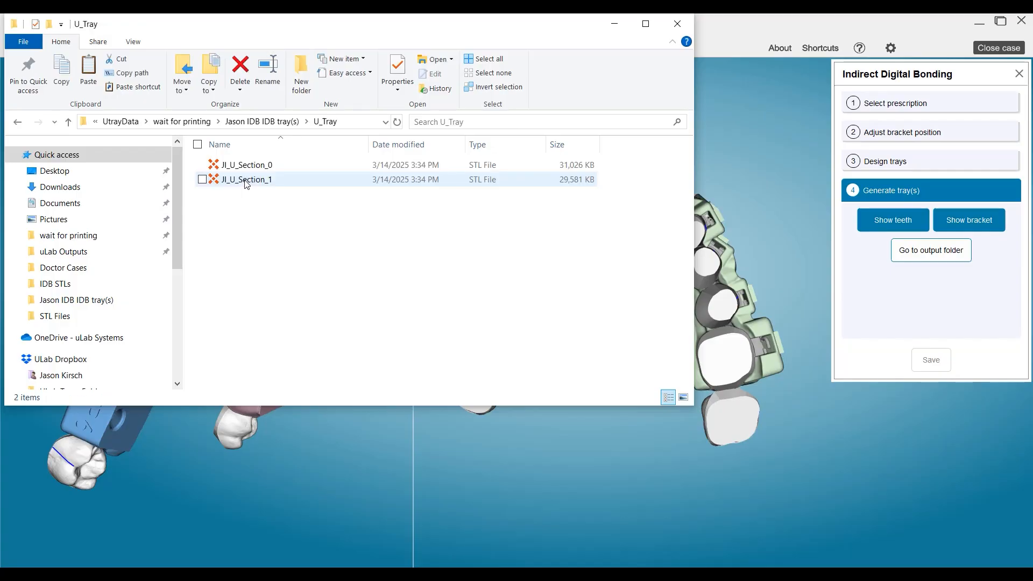